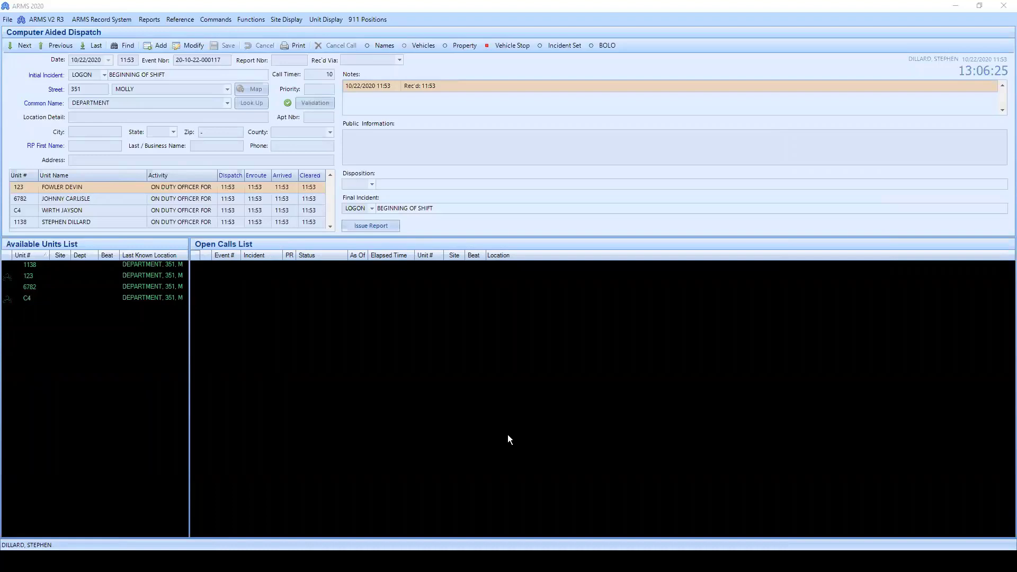
Open the location reference files and search for the common name PARKWOOD.
left_click(180, 19)
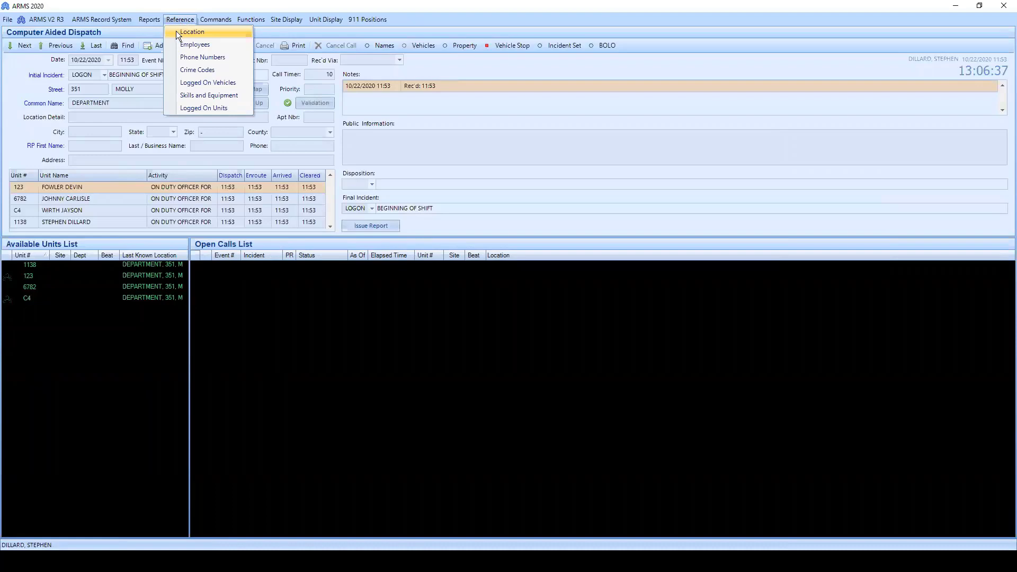
left_click(176, 31)
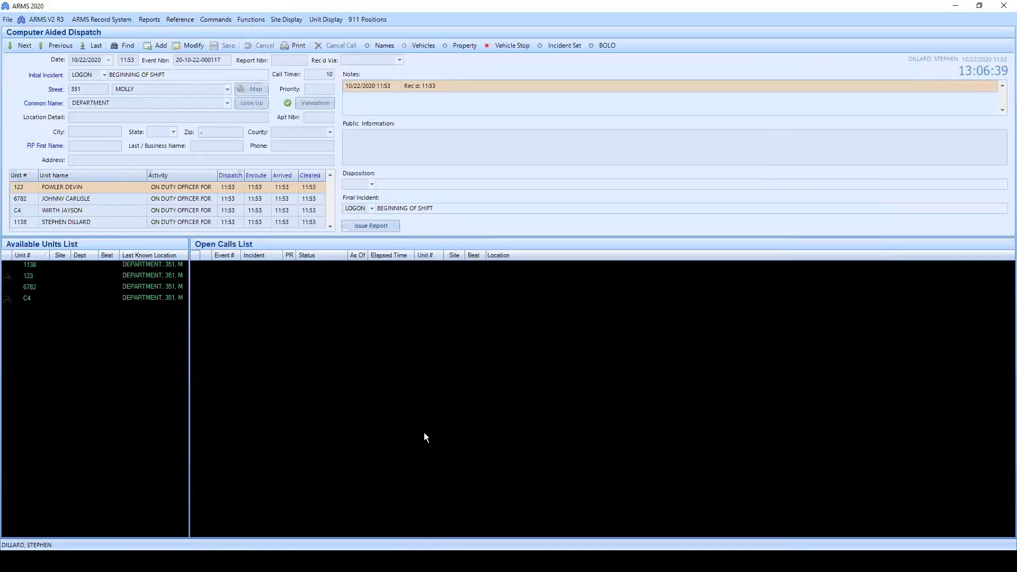
mouse_move(451, 548)
left_click(504, 516)
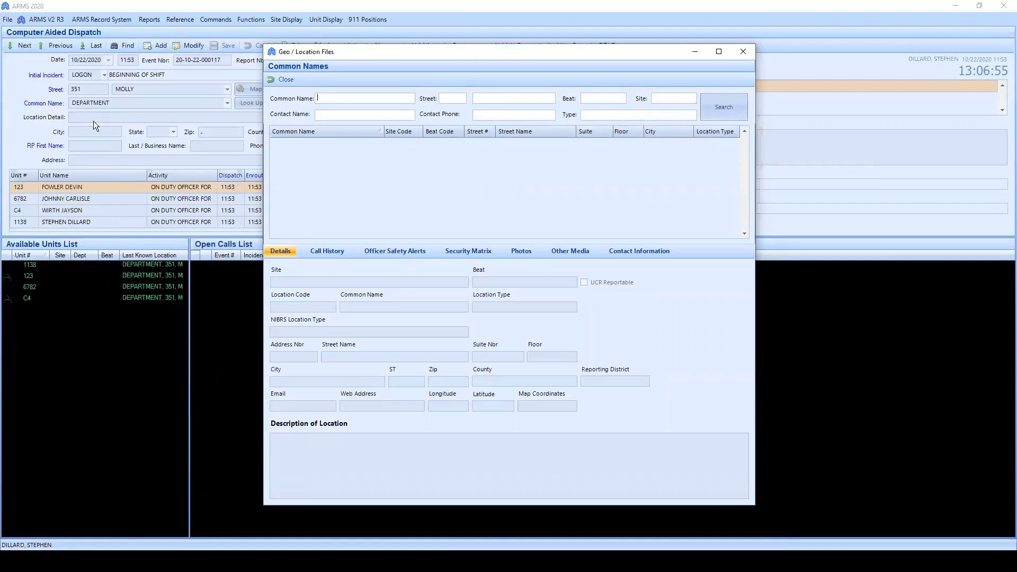
left_click(335, 100)
type("PARKWOOD")
left_click(704, 110)
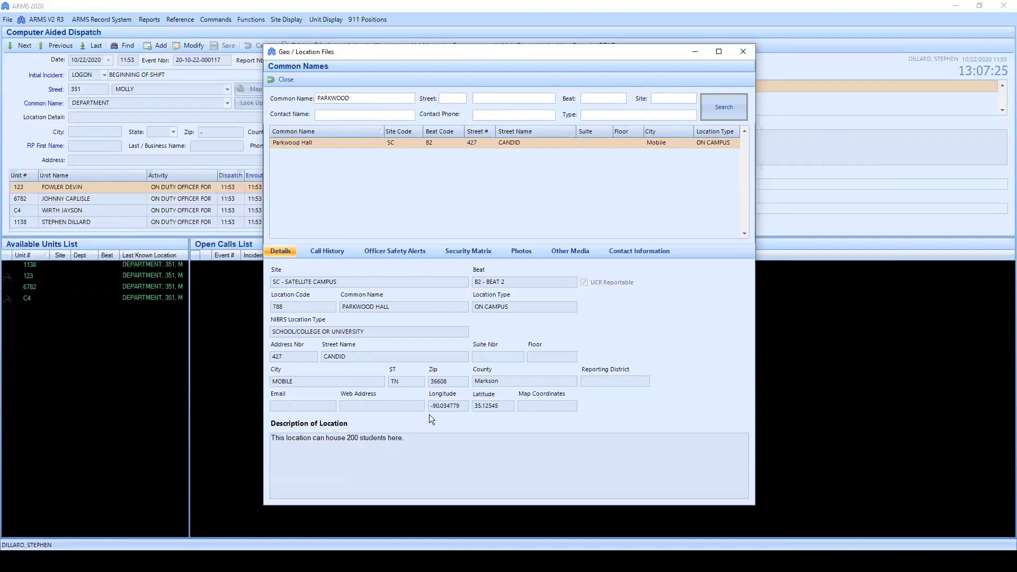
Review Parkwood Hall's call history, selecting the 02/26/2020 vehicle stop and the 05/14/2020 aggravated assault to read their notes.
left_click(336, 256)
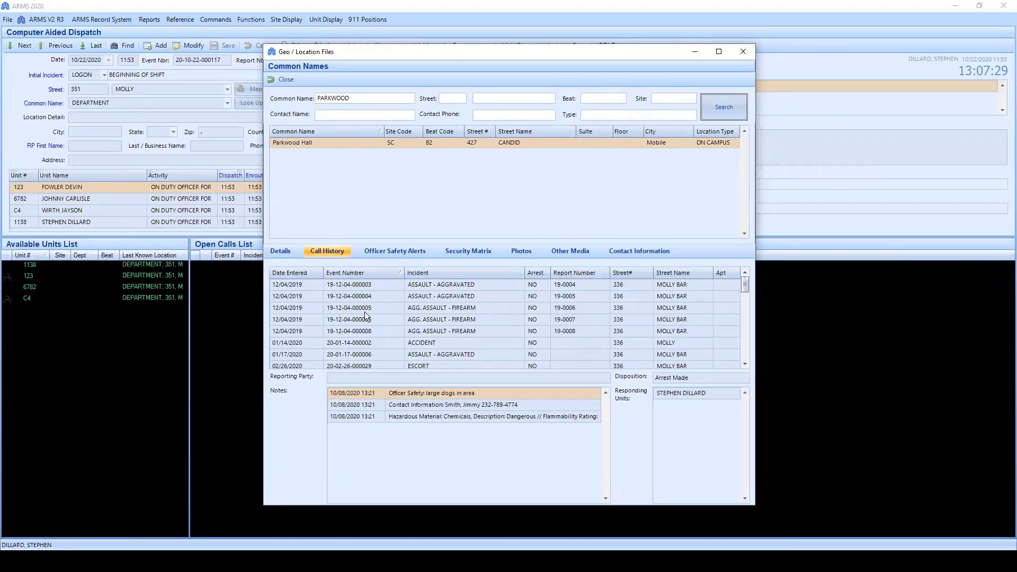
left_click(745, 364)
left_click(744, 363)
left_click(745, 364)
left_click(745, 363)
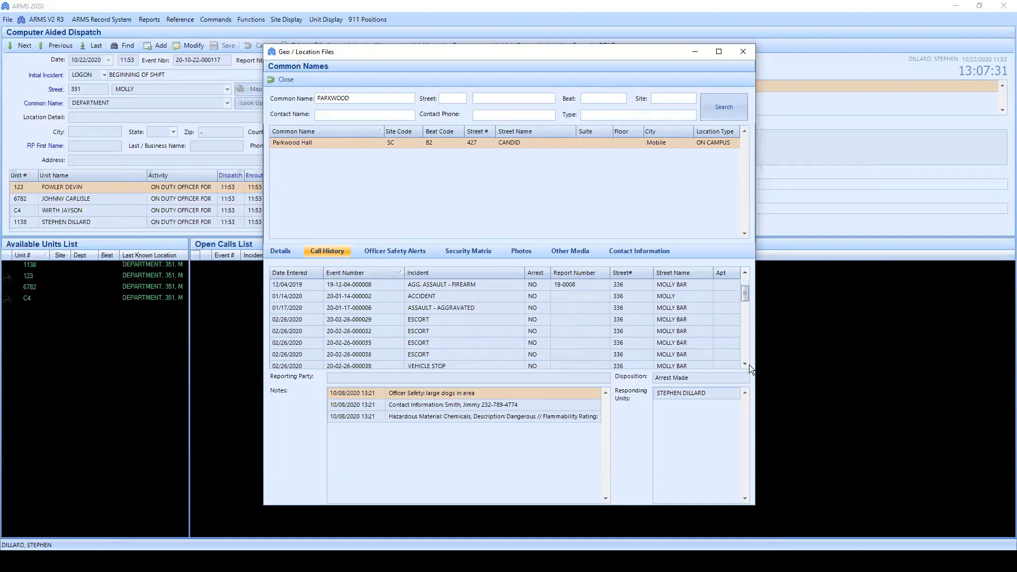
left_click(738, 363)
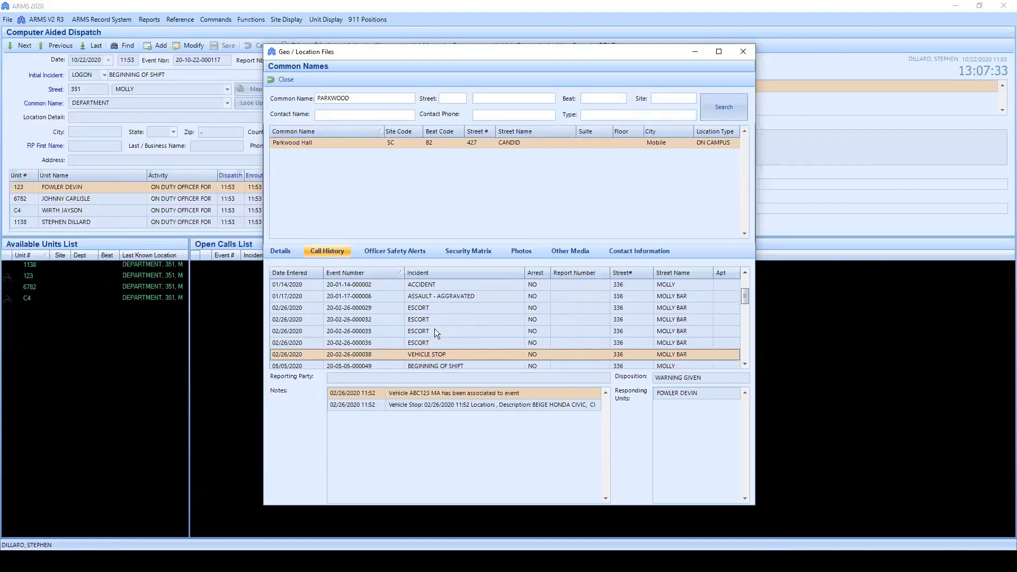
scroll(434, 328, "down", 2)
left_click(451, 332)
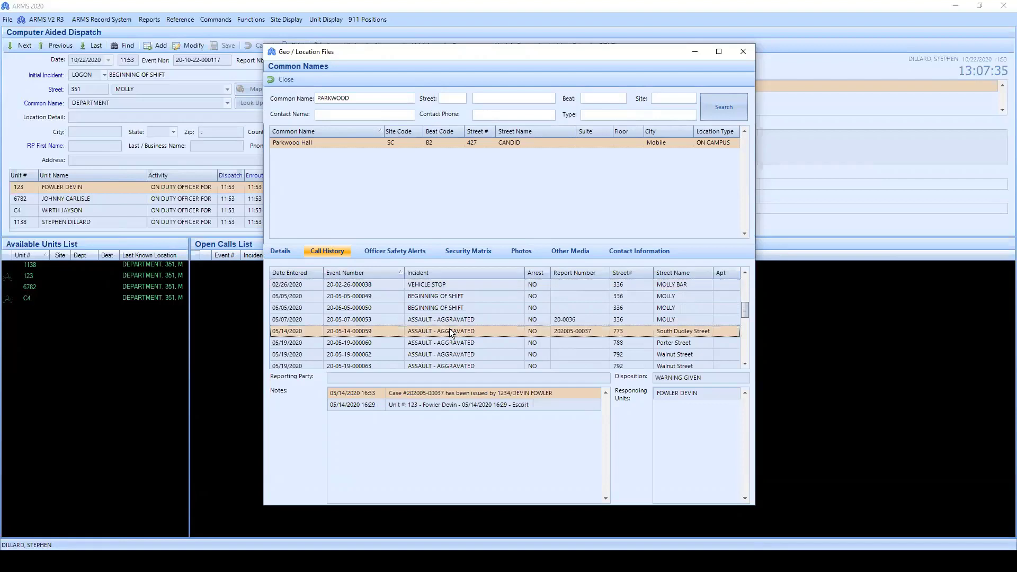
Check Parkwood Hall's officer safety alerts and its security matrix.
left_click(364, 254)
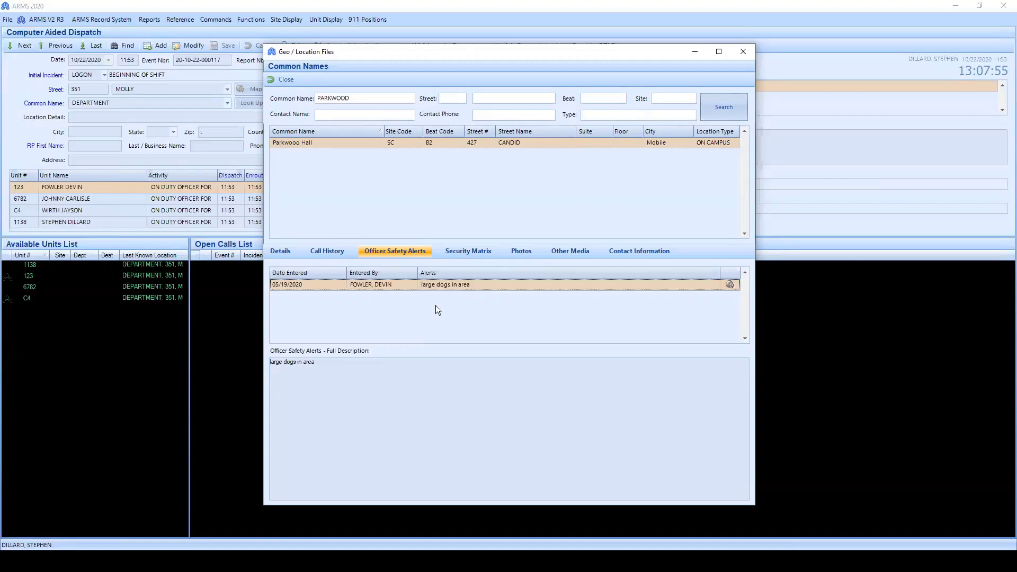
left_click(466, 259)
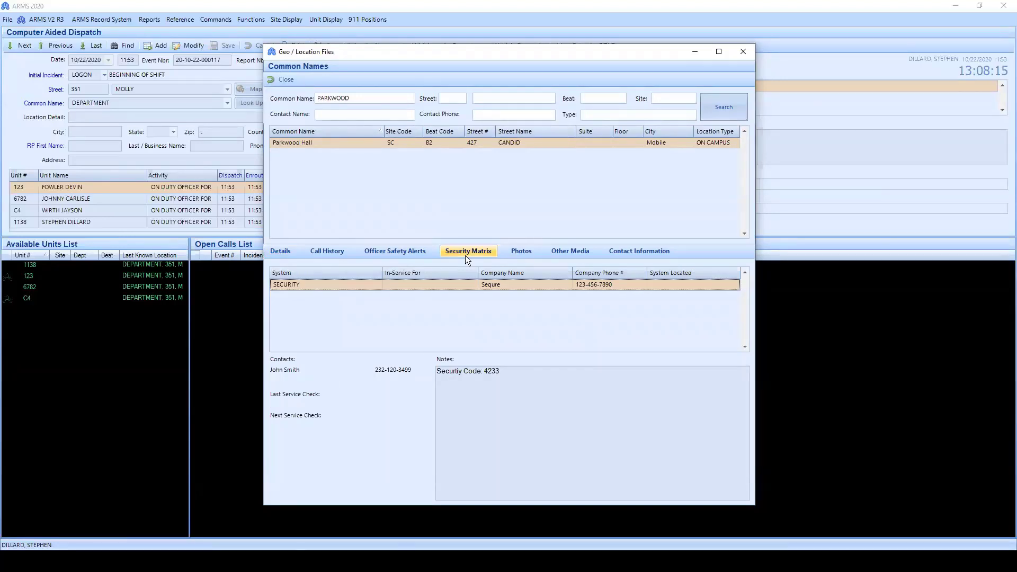
View the floor plan among Parkwood Hall's photos at full size and close the photo viewer.
left_click(508, 251)
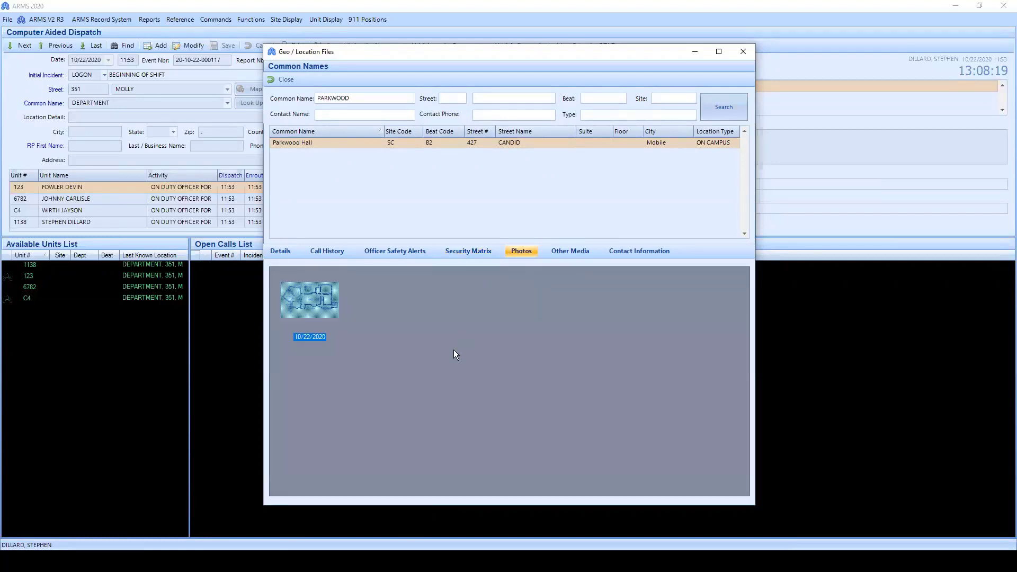
left_click(425, 348)
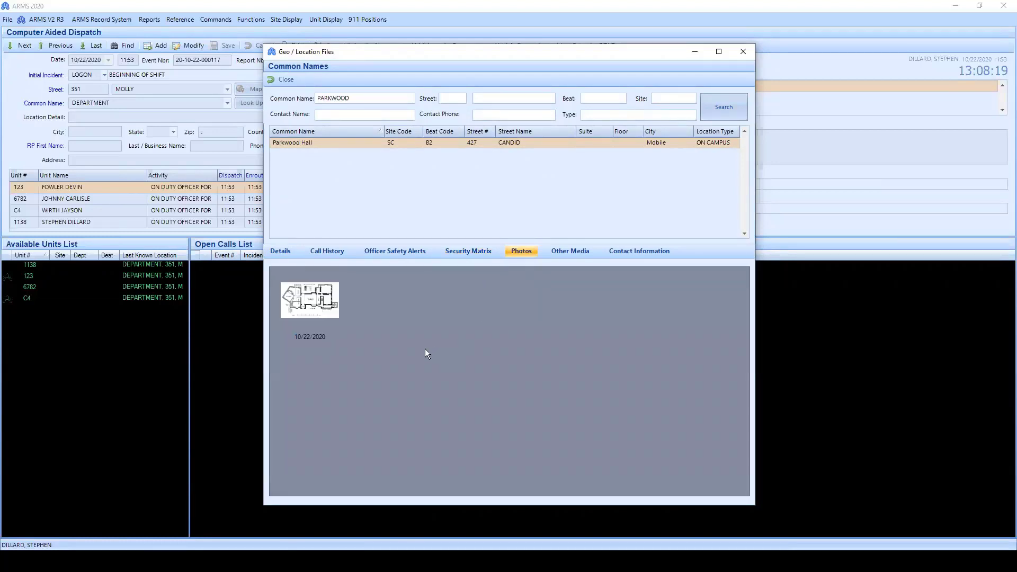
double_click(303, 303)
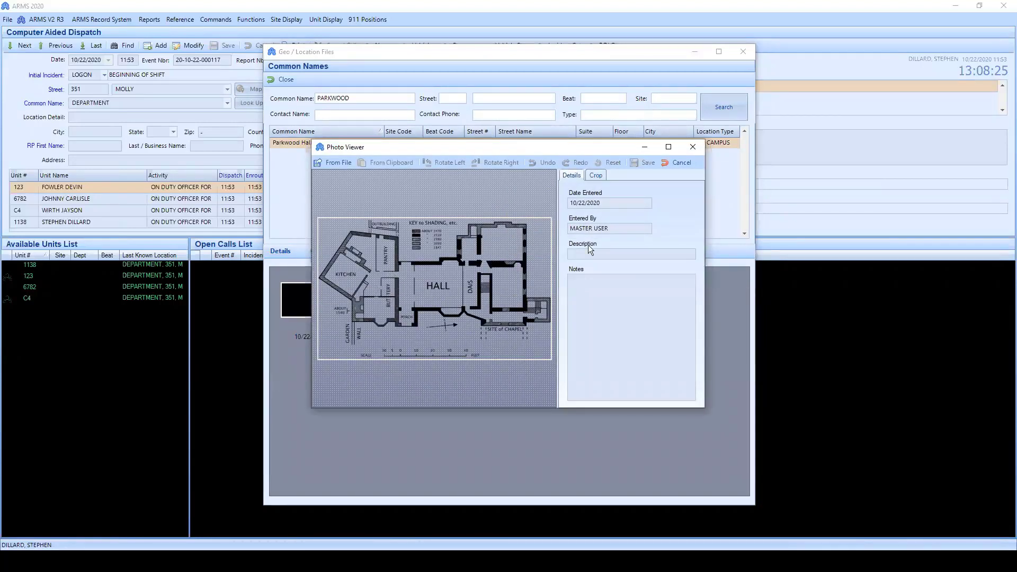
left_click(690, 149)
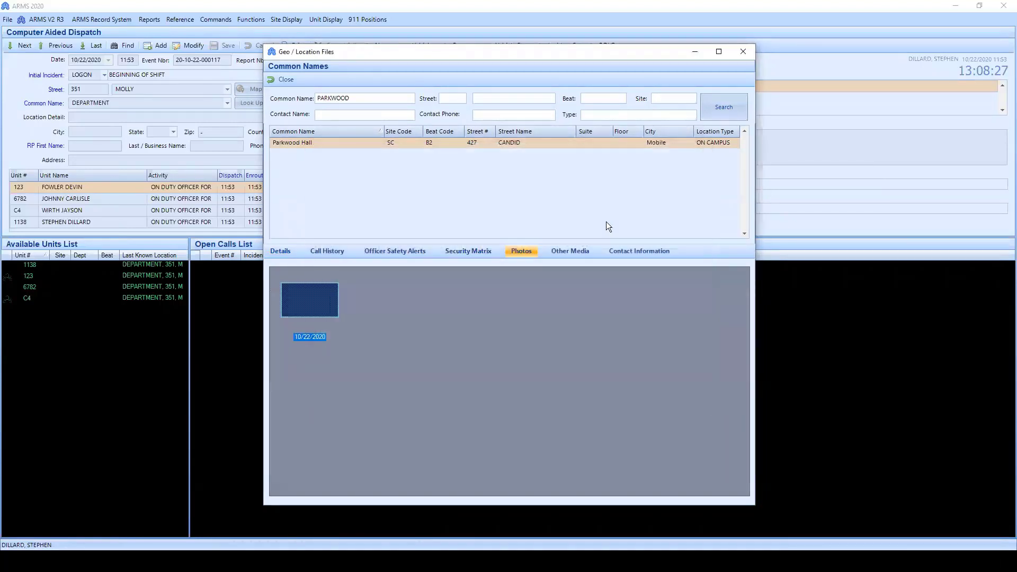
Check Parkwood Hall's other media and contact information, and close the location files.
left_click(573, 252)
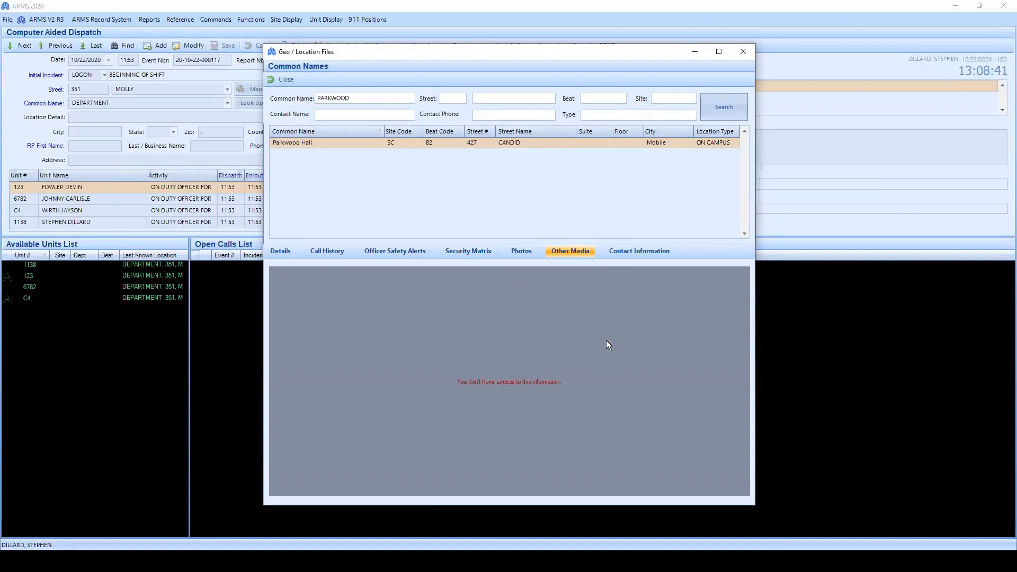
left_click(628, 251)
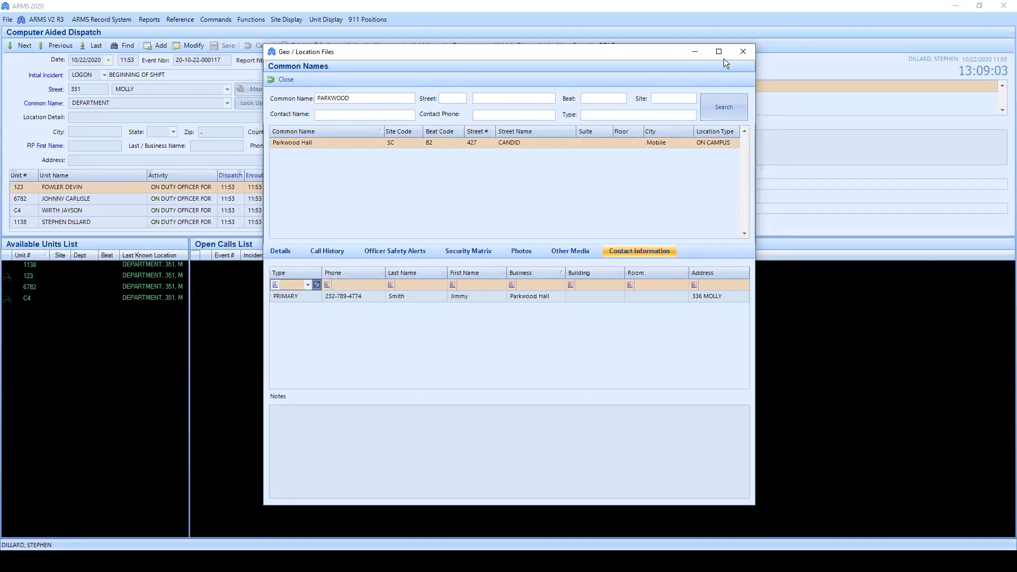
left_click(741, 51)
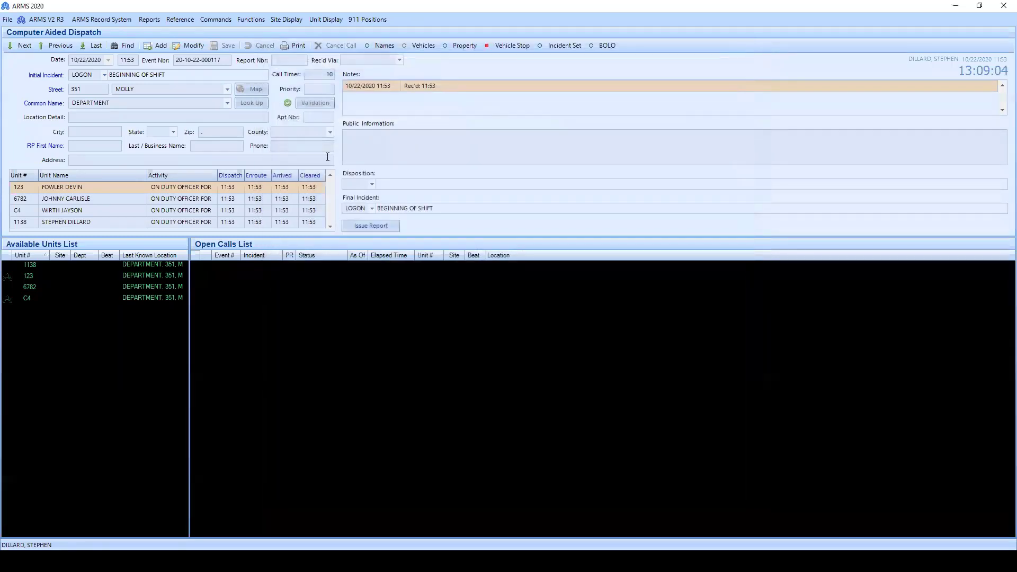
Open the crime and incident codes reference, look through the whole list of codes, and close it.
left_click(176, 20)
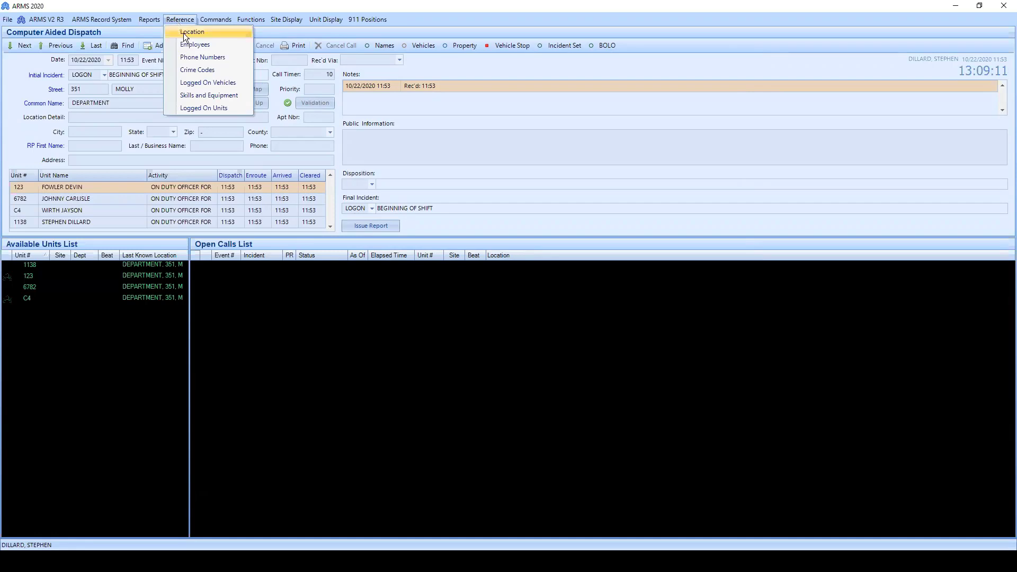
left_click(198, 70)
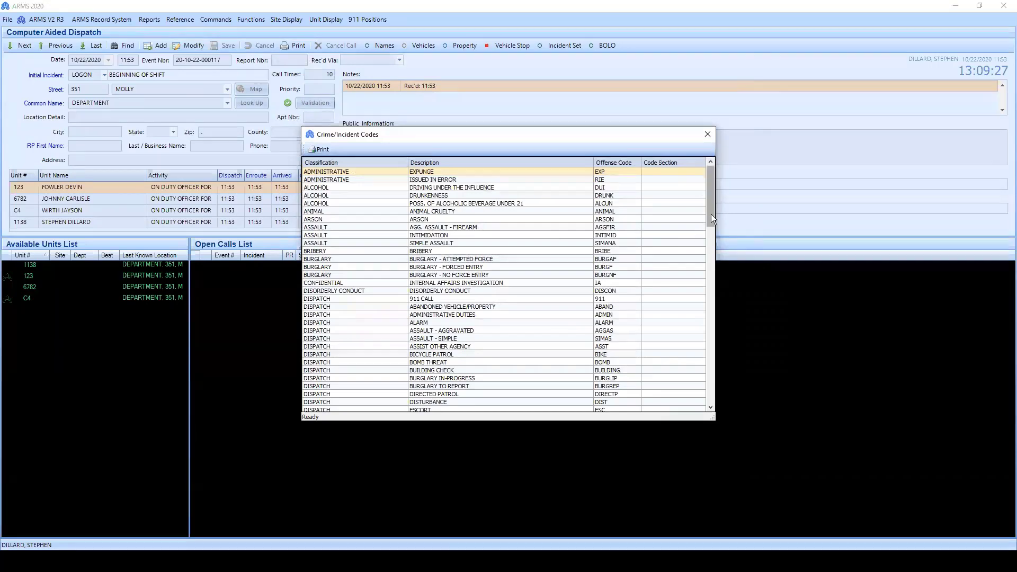
left_click_drag(711, 213, 709, 323)
left_click_drag(710, 342, 717, 395)
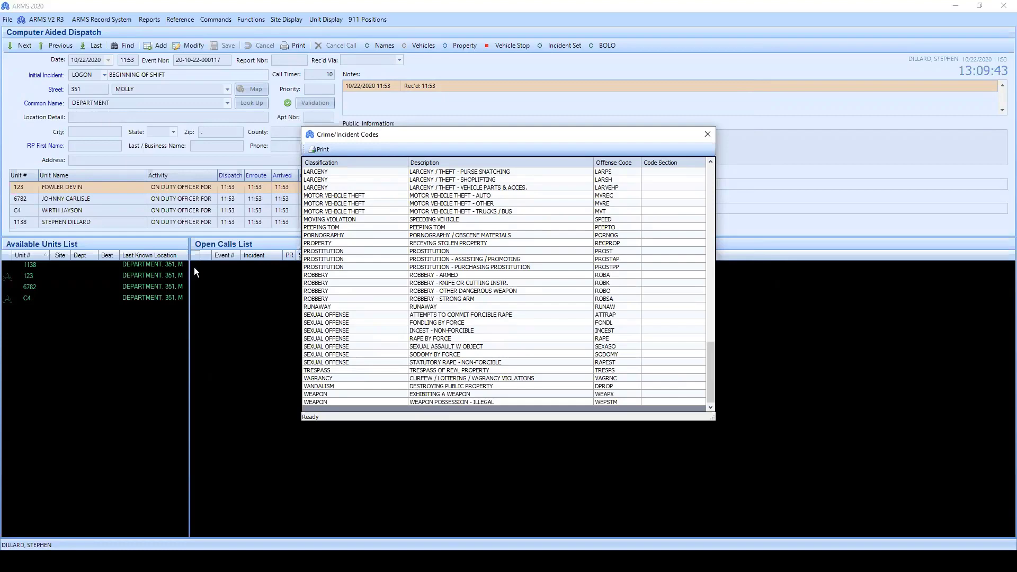
left_click_drag(710, 374, 717, 184)
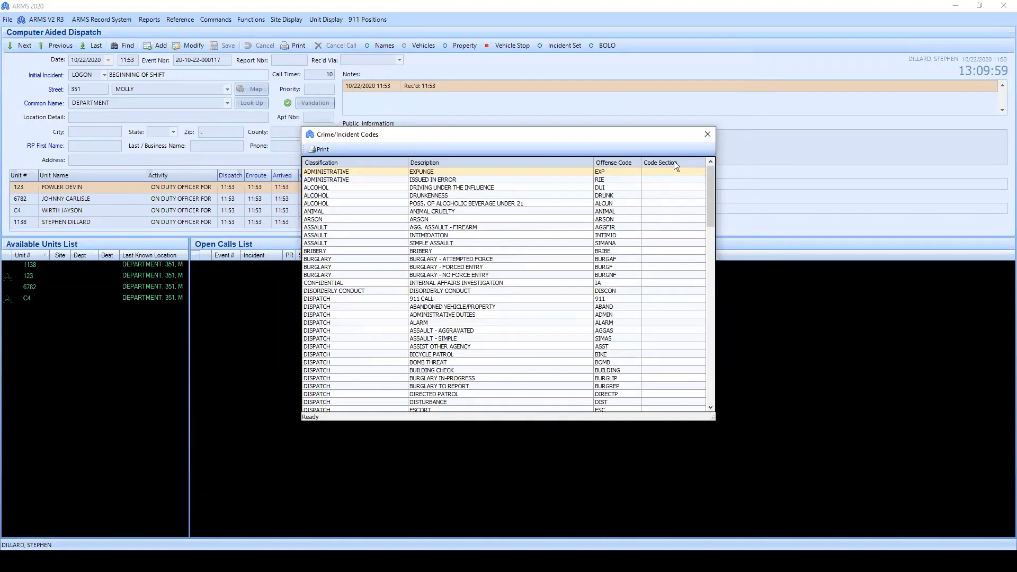
left_click(706, 134)
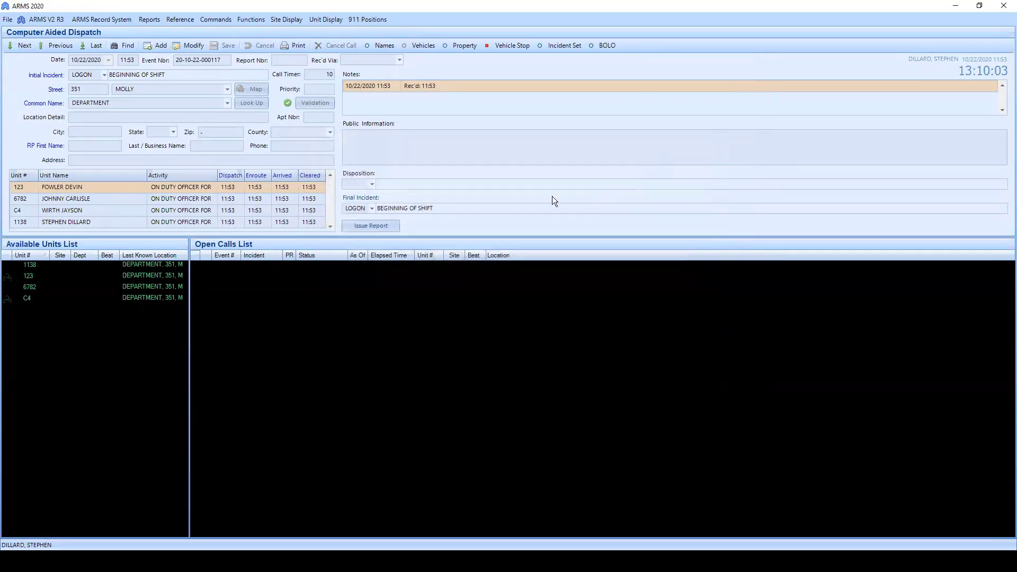
Search the skills and equipment reference for SPANISH SPEAKING and expand the officers under other employees and vehicles.
left_click(186, 20)
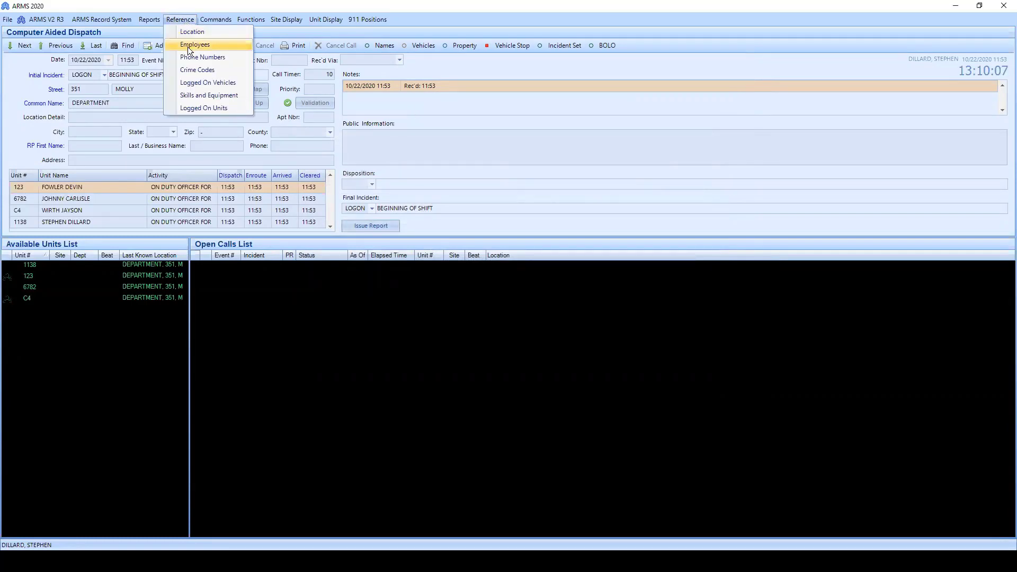
left_click(218, 96)
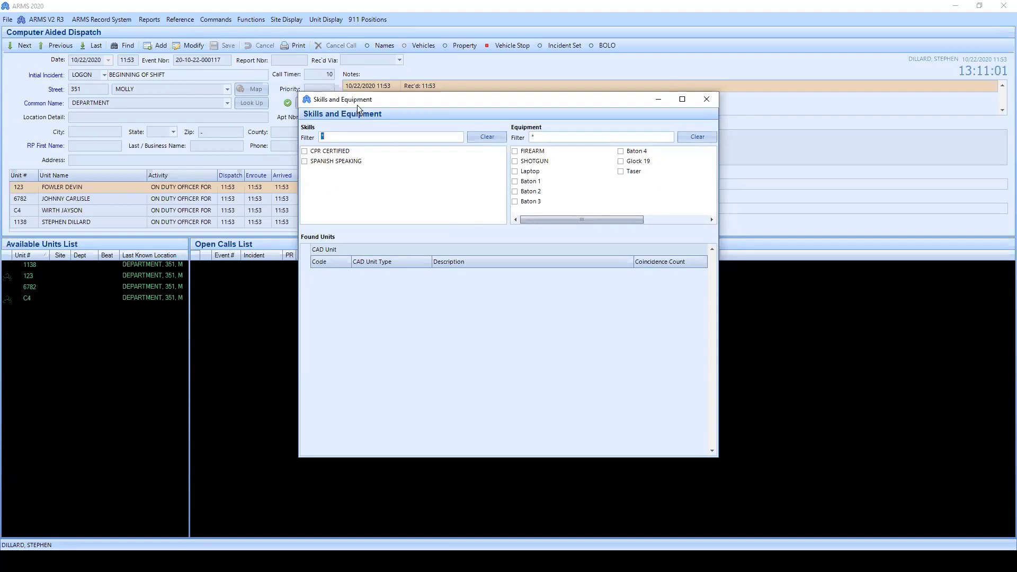
left_click(304, 162)
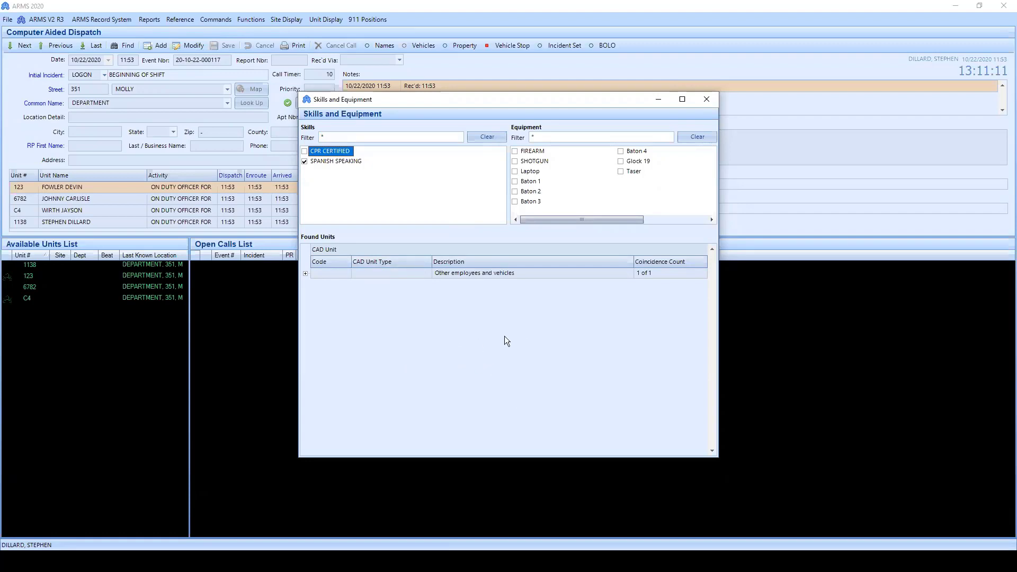
left_click(306, 274)
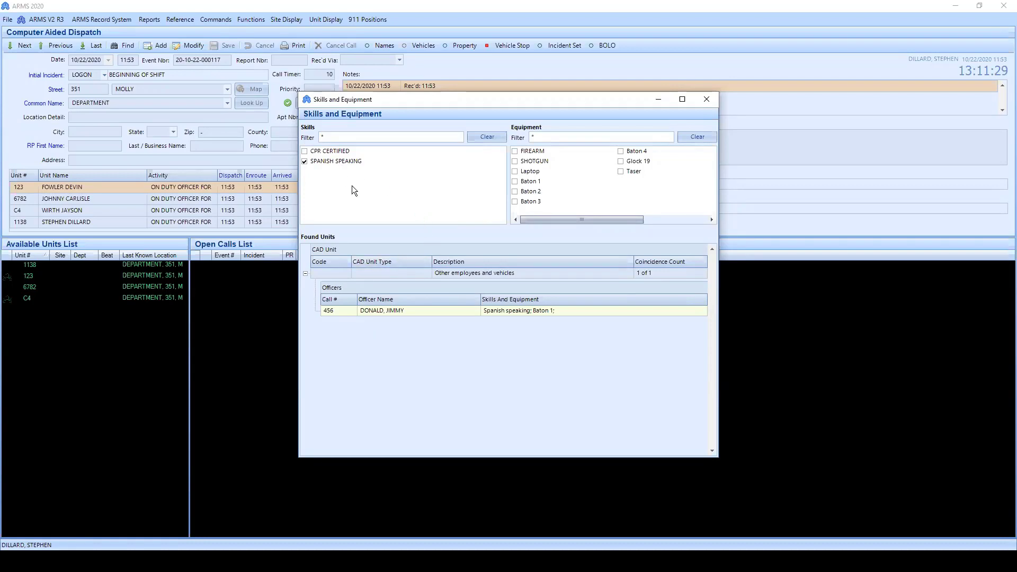
Search by the CPR CERTIFIED skill instead of SPANISH SPEAKING, review the officers found, and clear the skill selection.
left_click(305, 152)
left_click(304, 160)
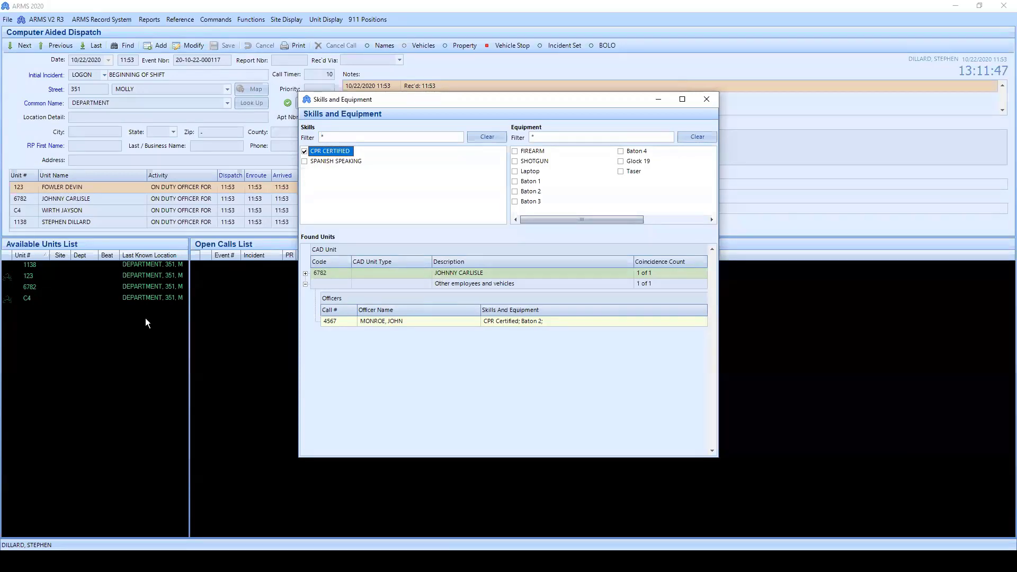
left_click(306, 285)
left_click(306, 285)
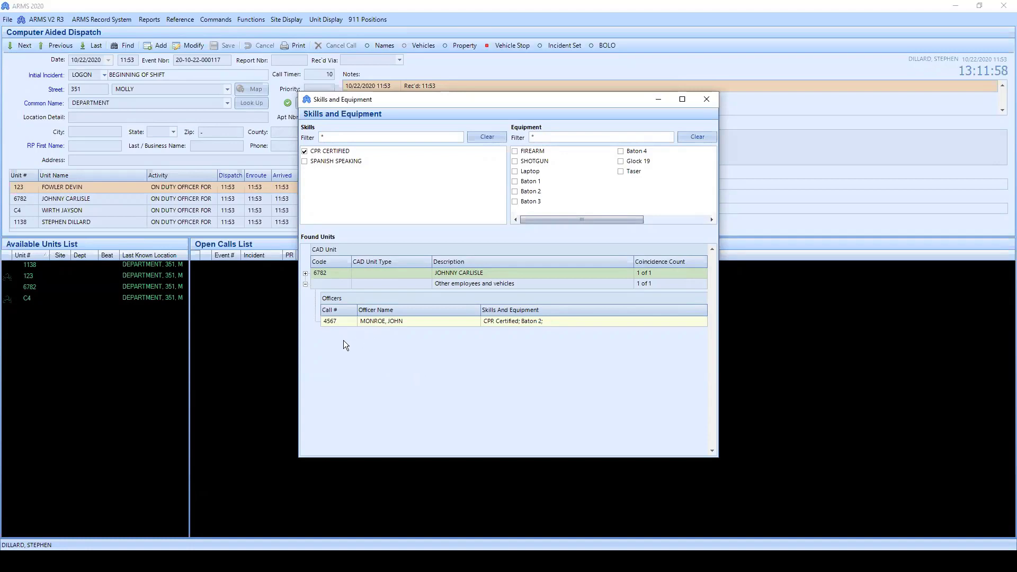
left_click(304, 152)
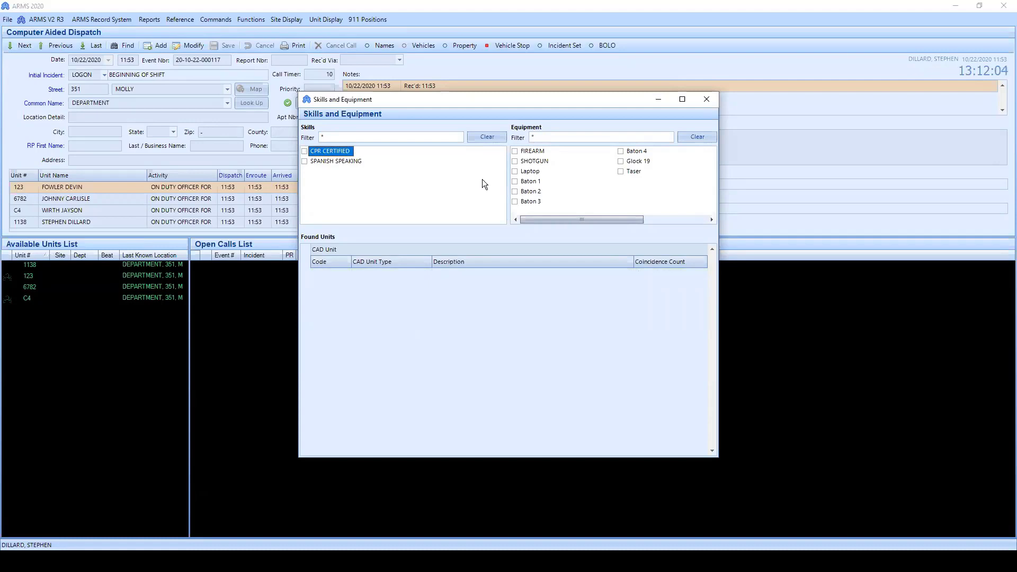
Look up the units carrying Baton 1 and, separately, Glock 19, clearing each equipment selection after its check.
left_click(514, 182)
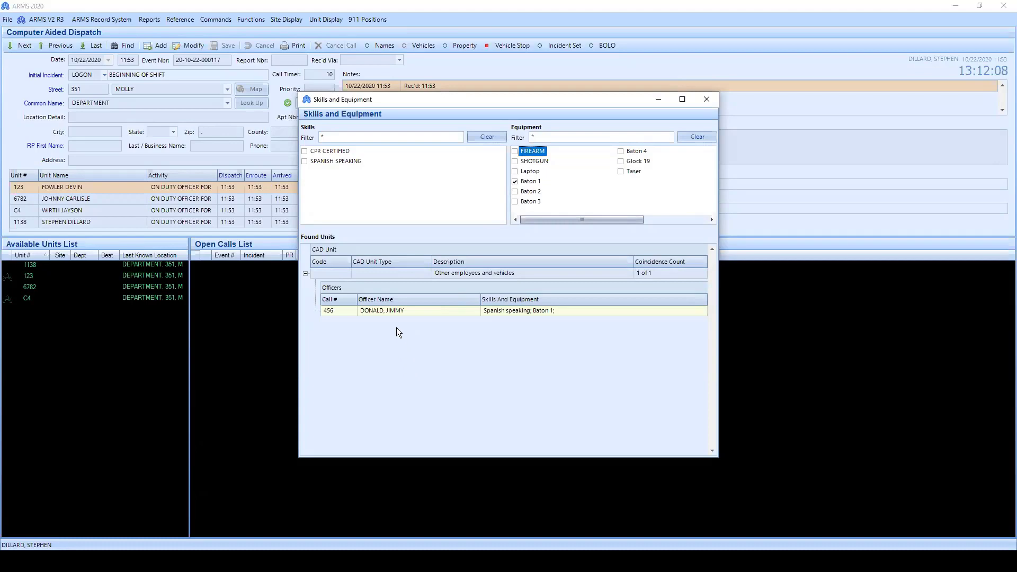
left_click(515, 181)
left_click(621, 161)
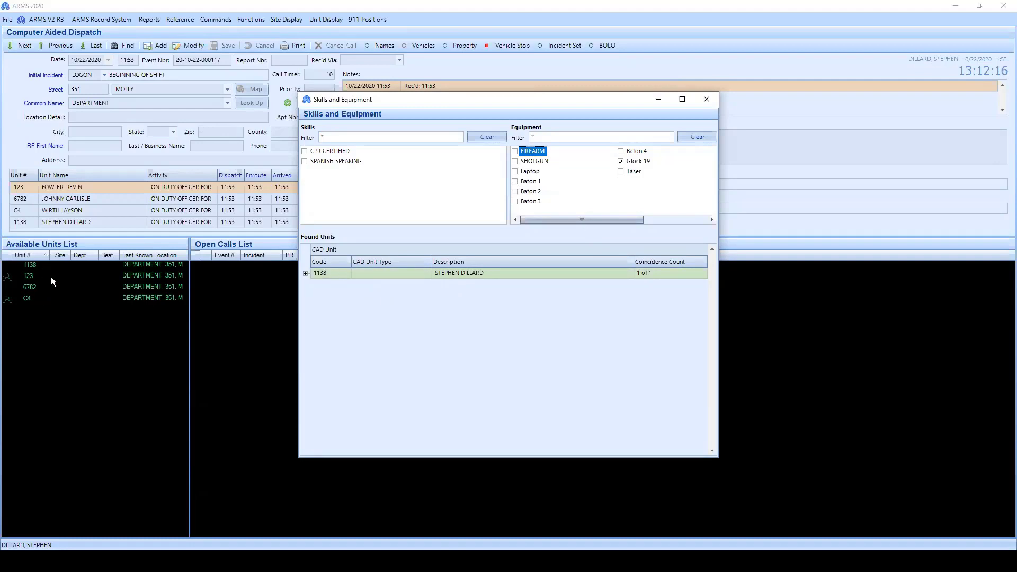
left_click(619, 161)
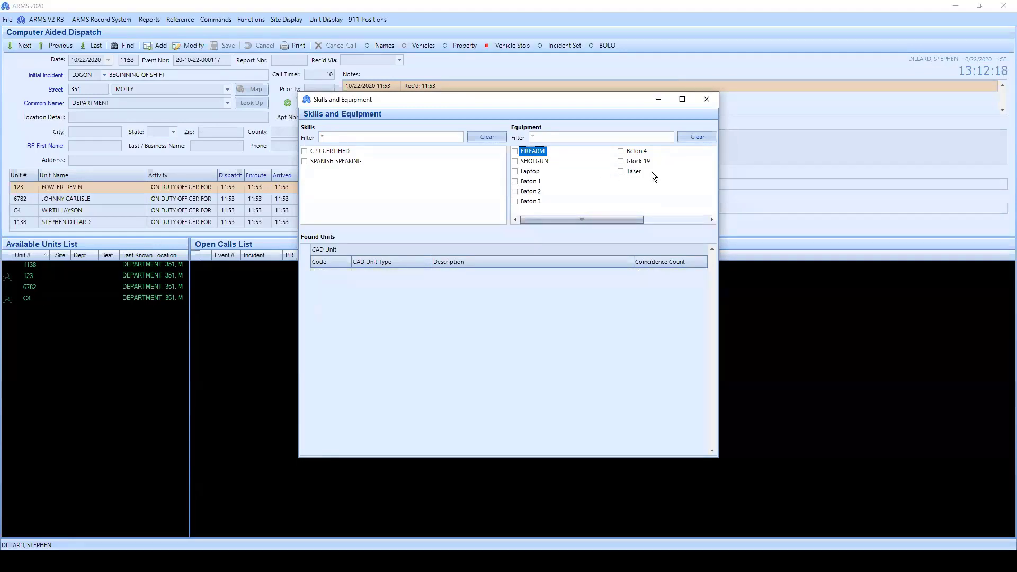
Look at the skills and equipment filter fields and close the Skills and Equipment window.
left_click(464, 190)
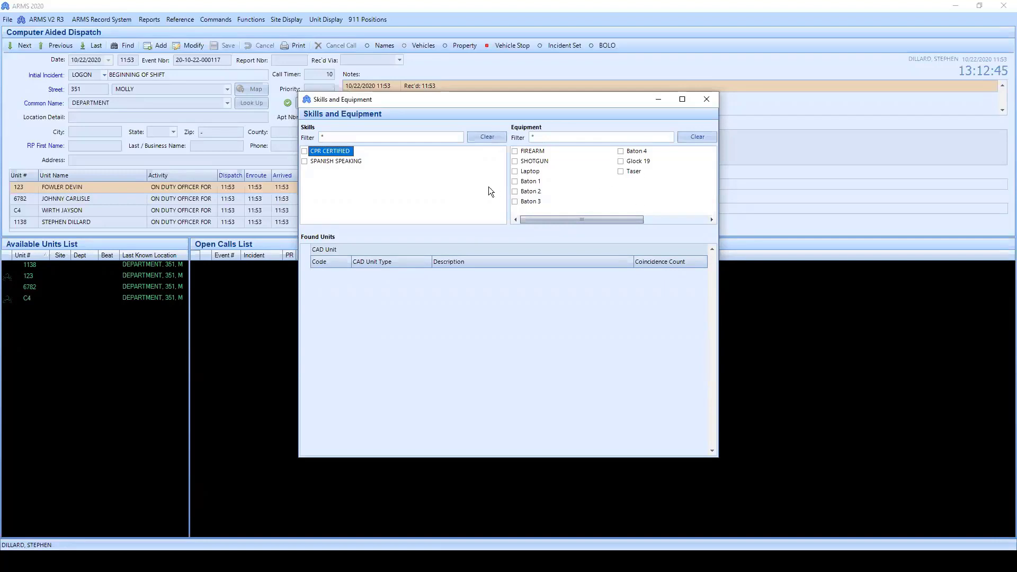
left_click(331, 138)
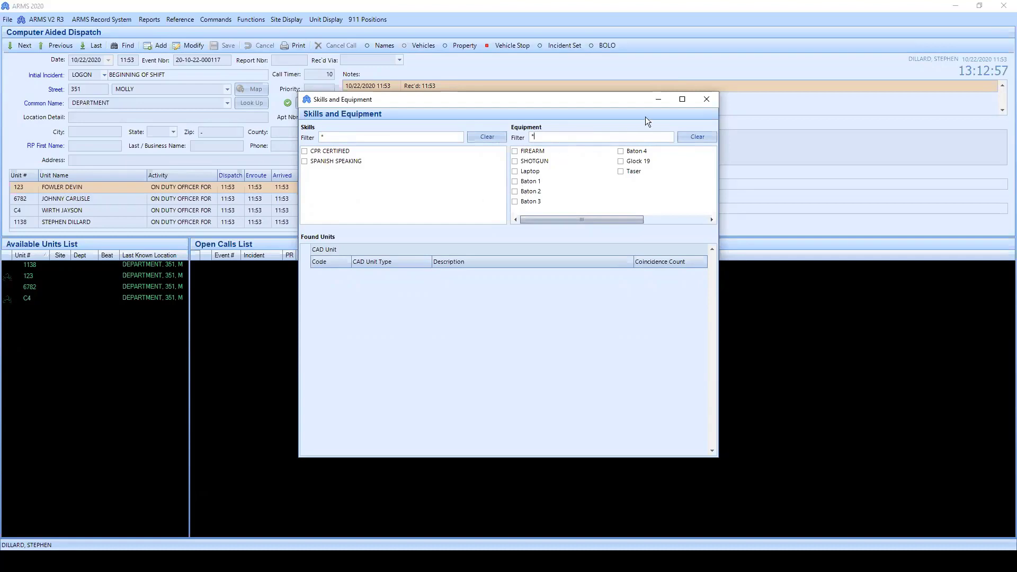
left_click(705, 100)
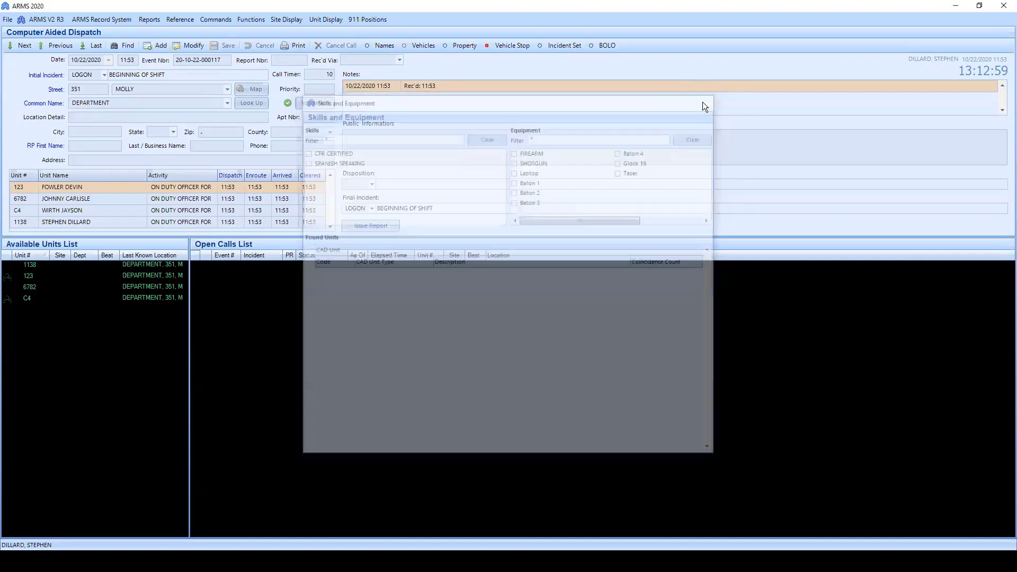
Check which officers are logged on to units in the Logged On Units reference, and close that window.
left_click(183, 20)
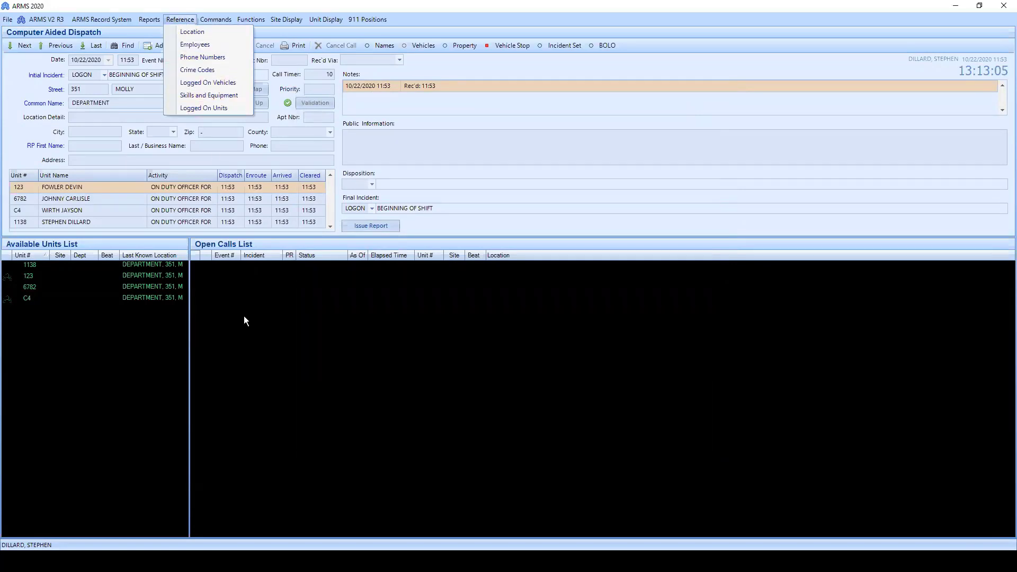
left_click(159, 346)
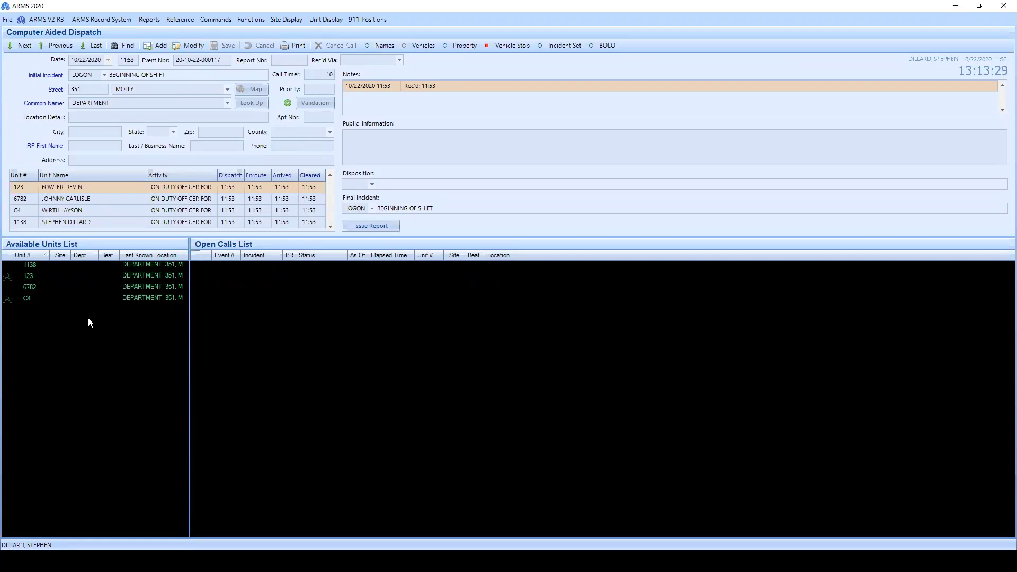
left_click(178, 20)
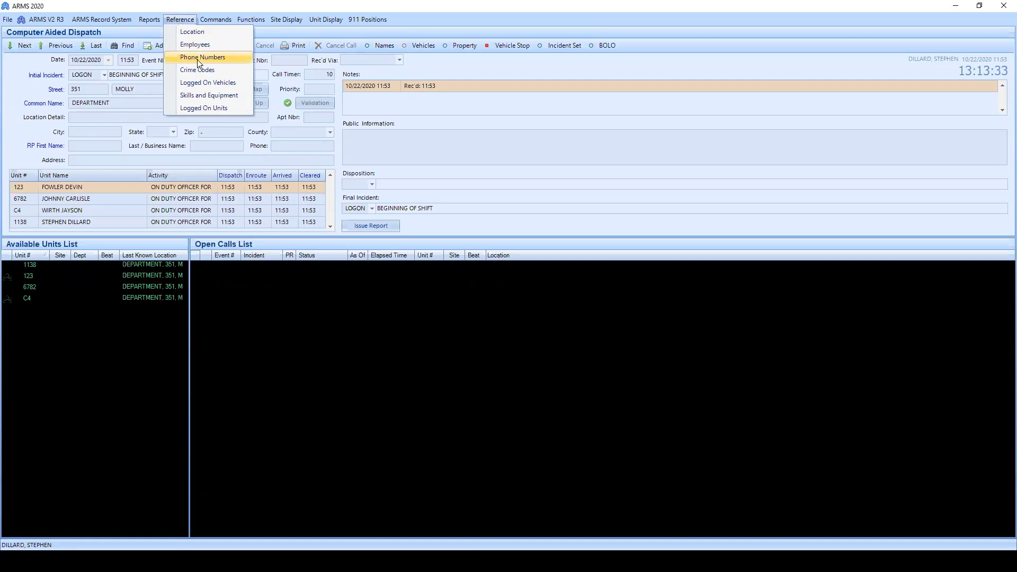
left_click(213, 112)
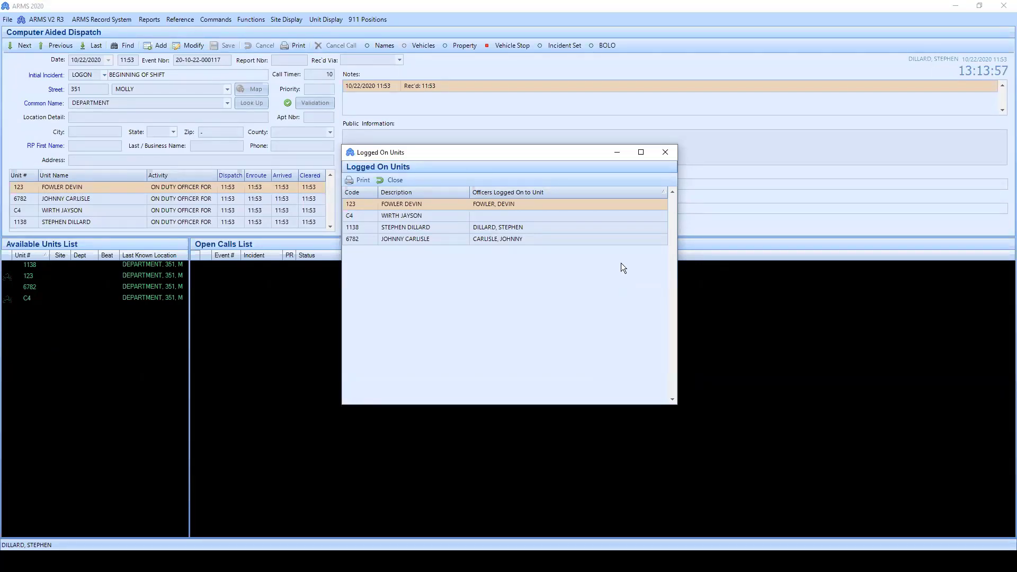
left_click(665, 153)
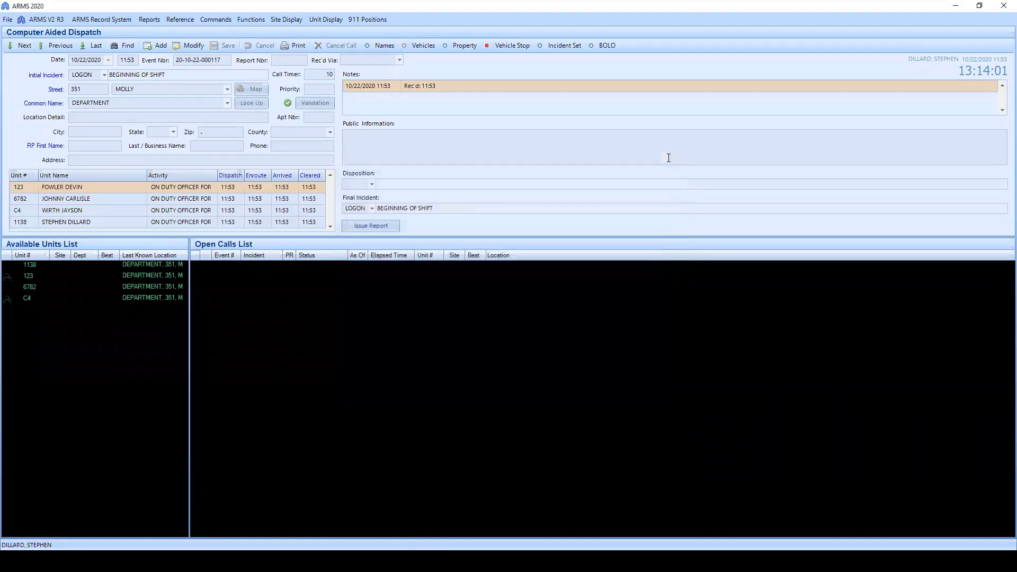
left_click(177, 20)
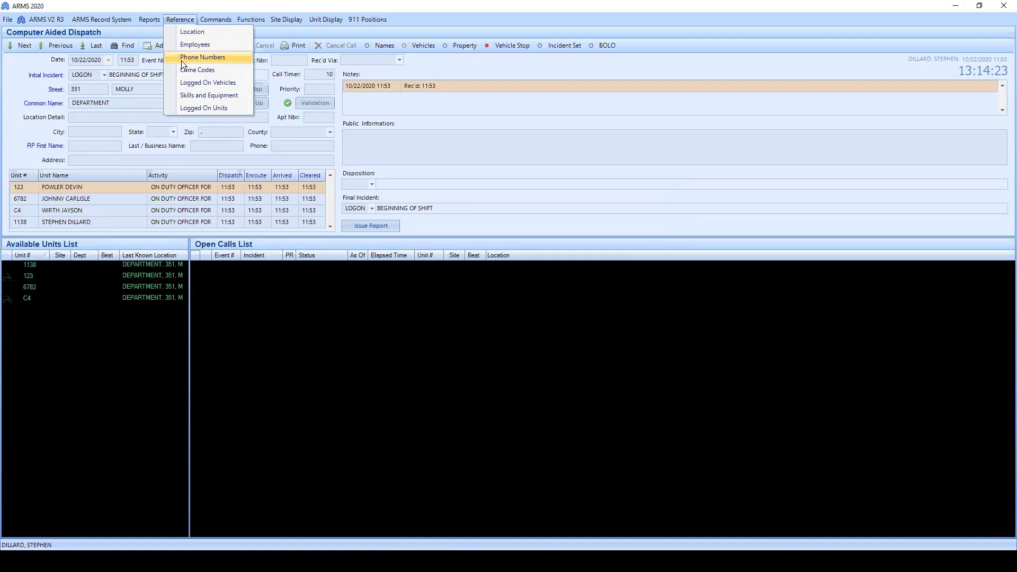
mouse_move(142, 20)
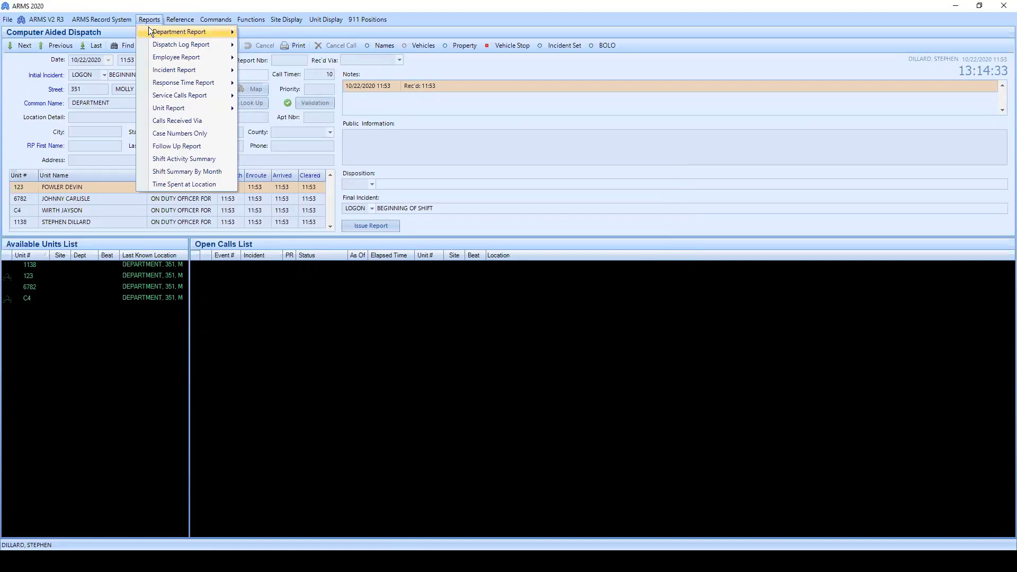
mouse_move(160, 47)
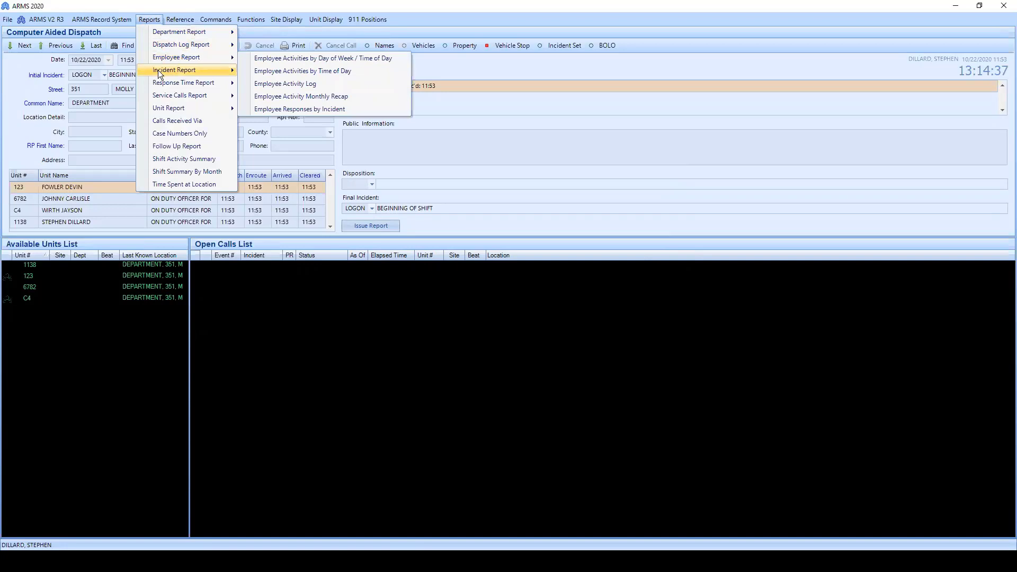
mouse_move(158, 70)
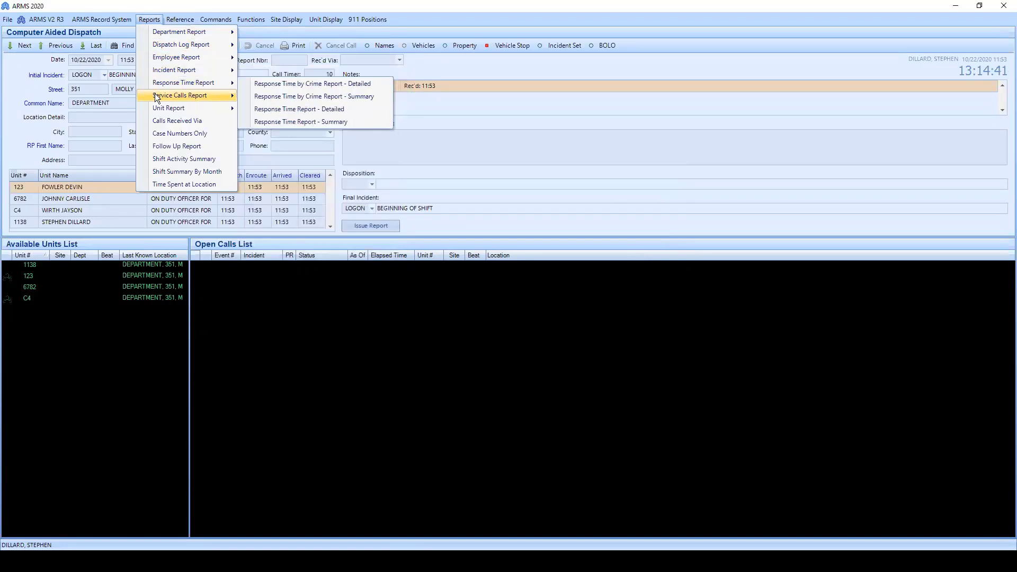
mouse_move(155, 108)
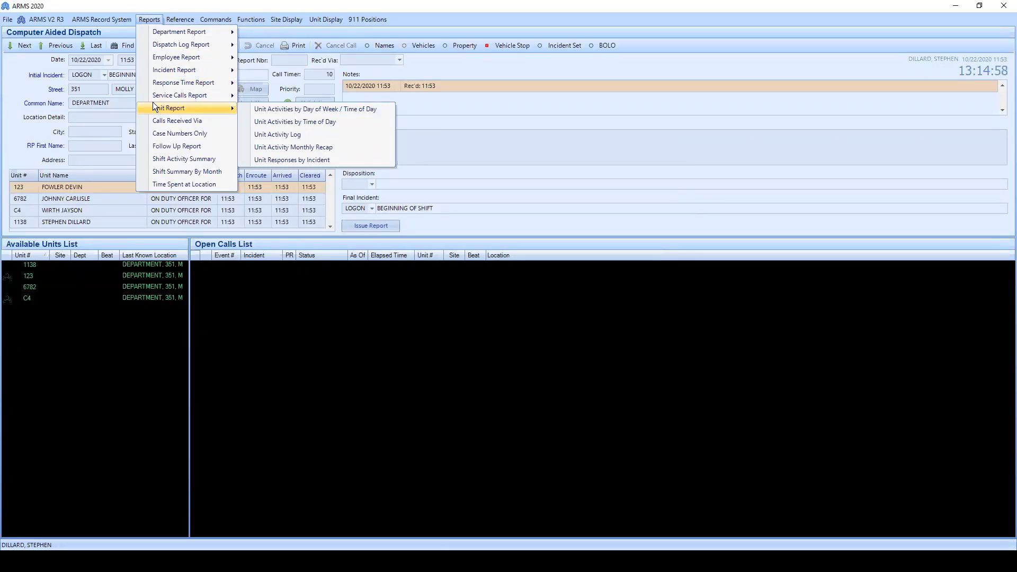
Run the Dispatch Log by Location report to the screen, starting from 10/01/2020, for Parkwood Hall and Calgary Apartments.
mouse_move(201, 47)
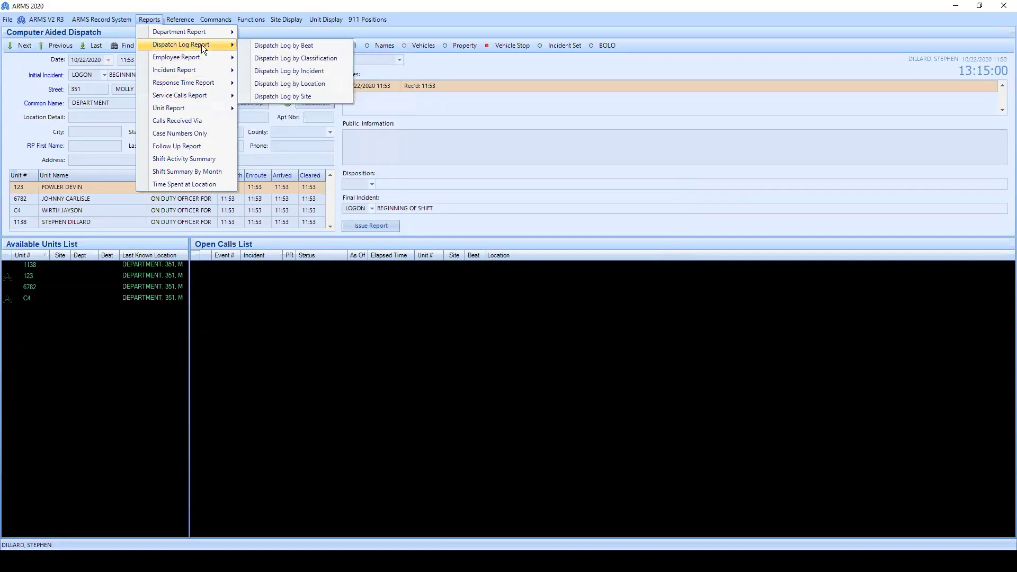
left_click(323, 85)
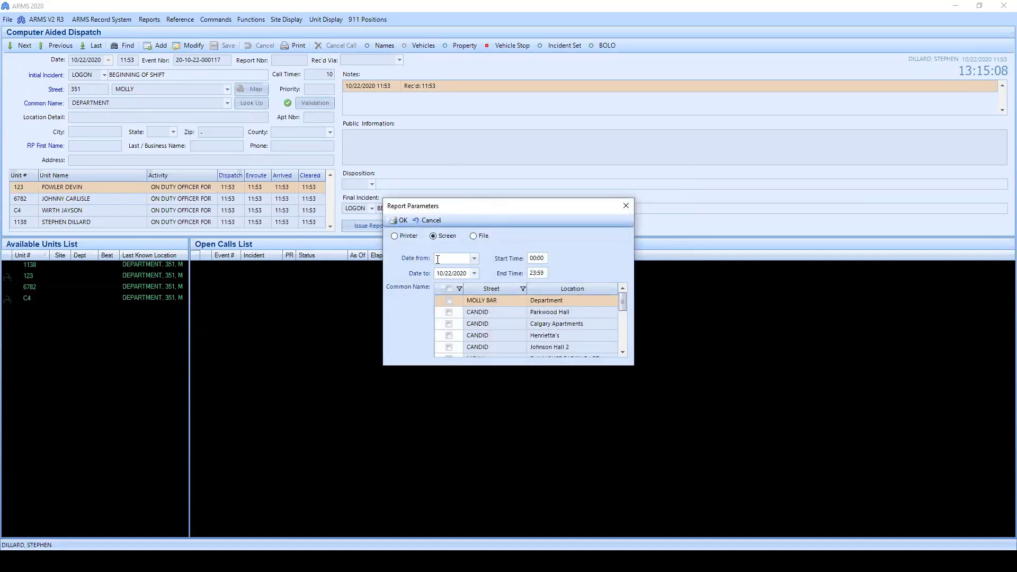
left_click(473, 260)
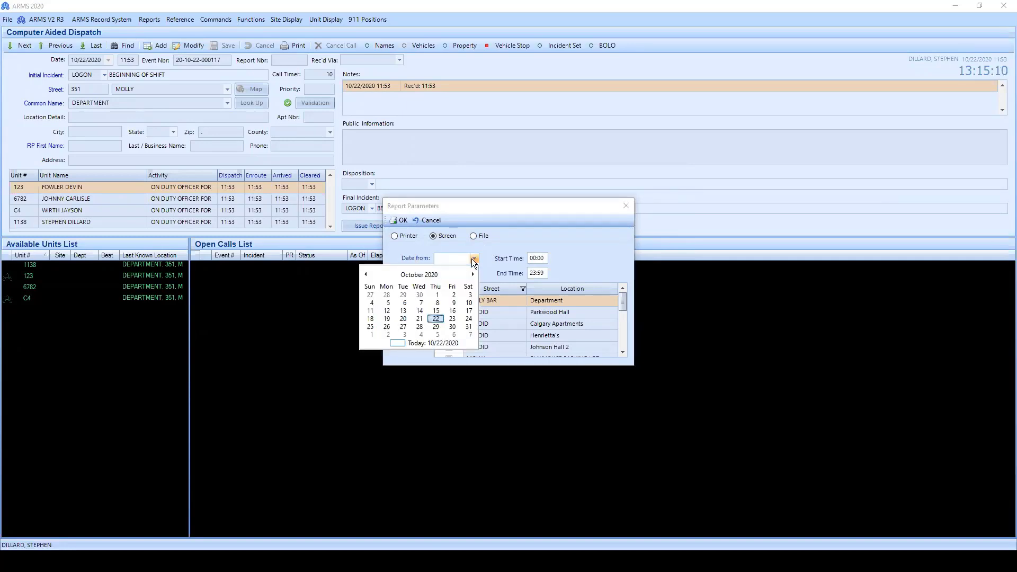
left_click(438, 295)
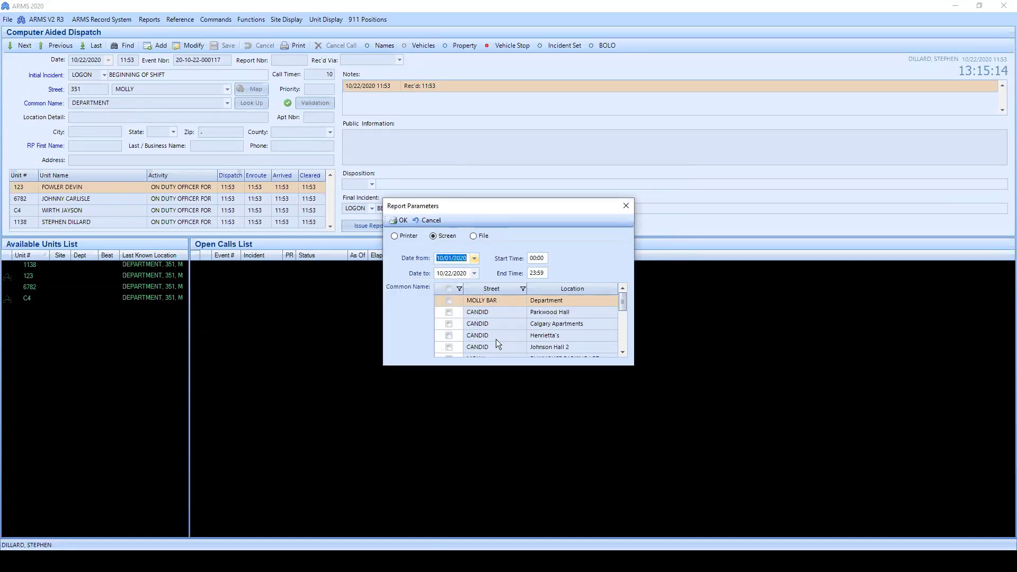
left_click(450, 313)
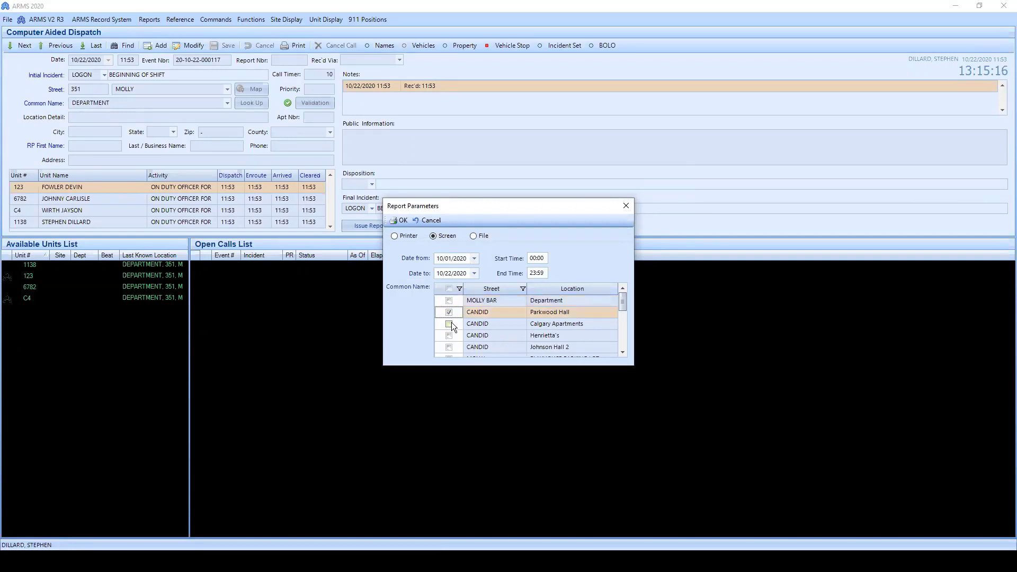
left_click(449, 323)
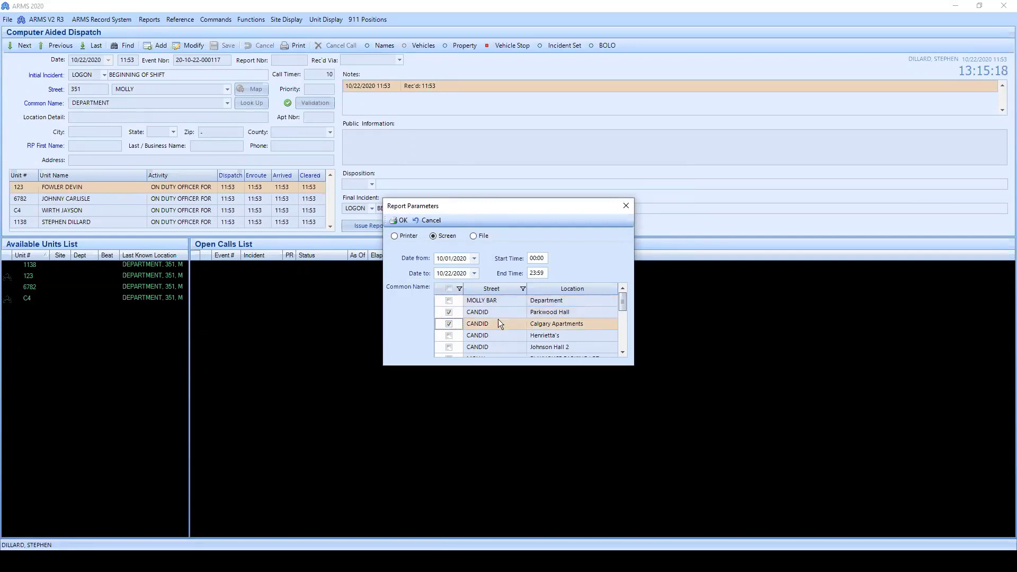
left_click(398, 221)
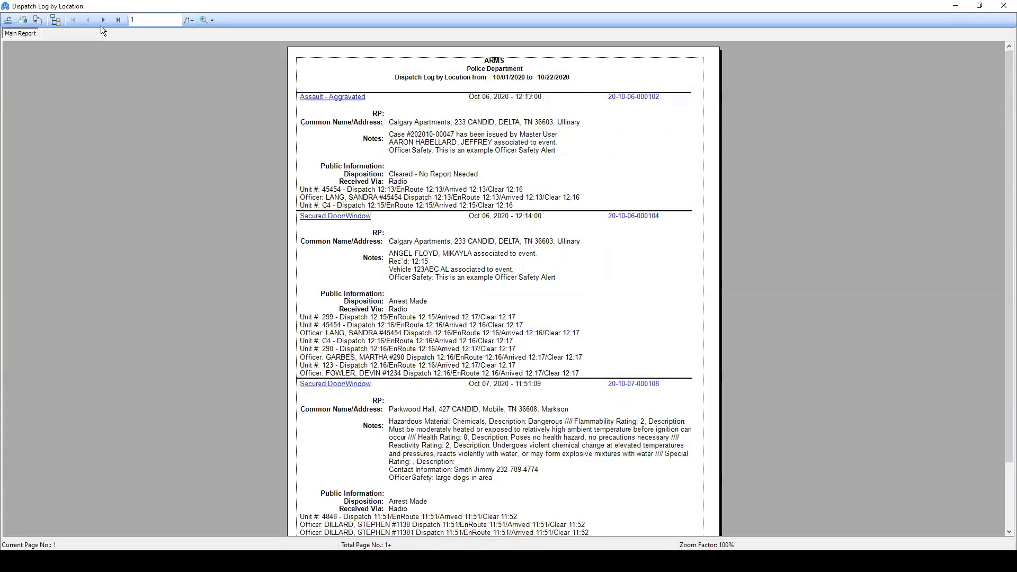
Look through both pages of the Dispatch Log by Location report and close it.
left_click(99, 19)
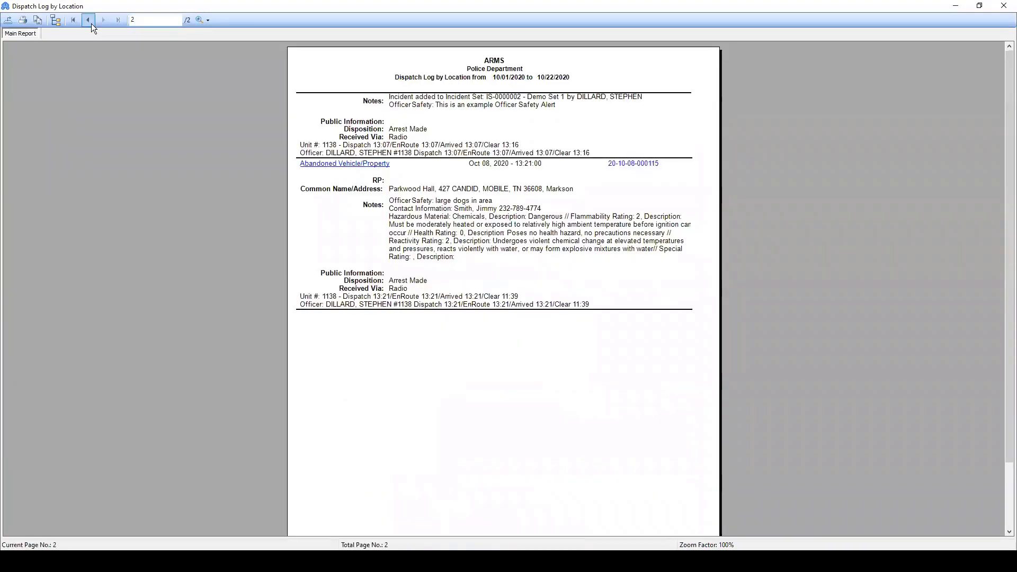
left_click(88, 20)
scroll(585, 287, "down", 1)
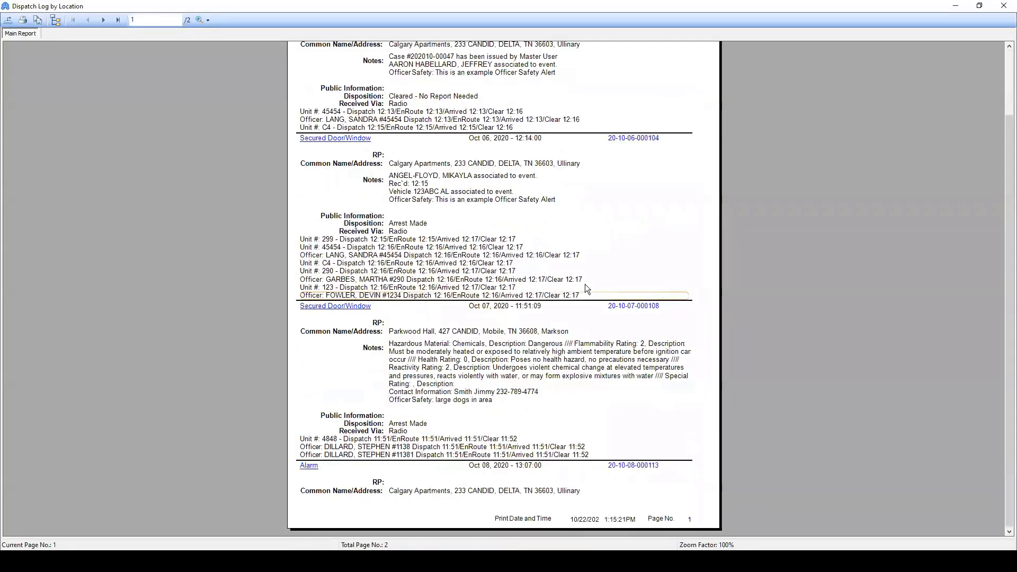
scroll(587, 279, "up", 1)
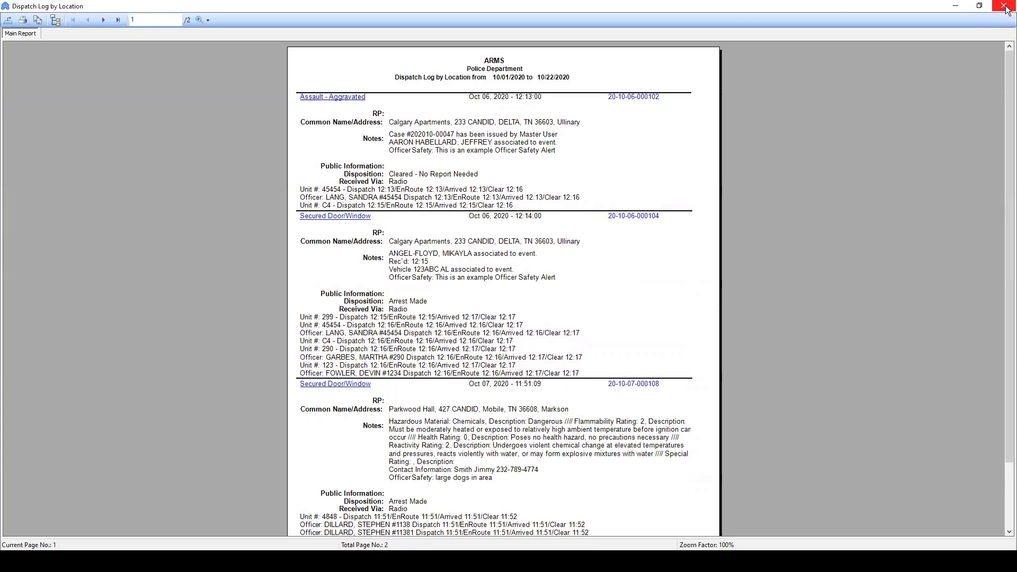
left_click(1005, 6)
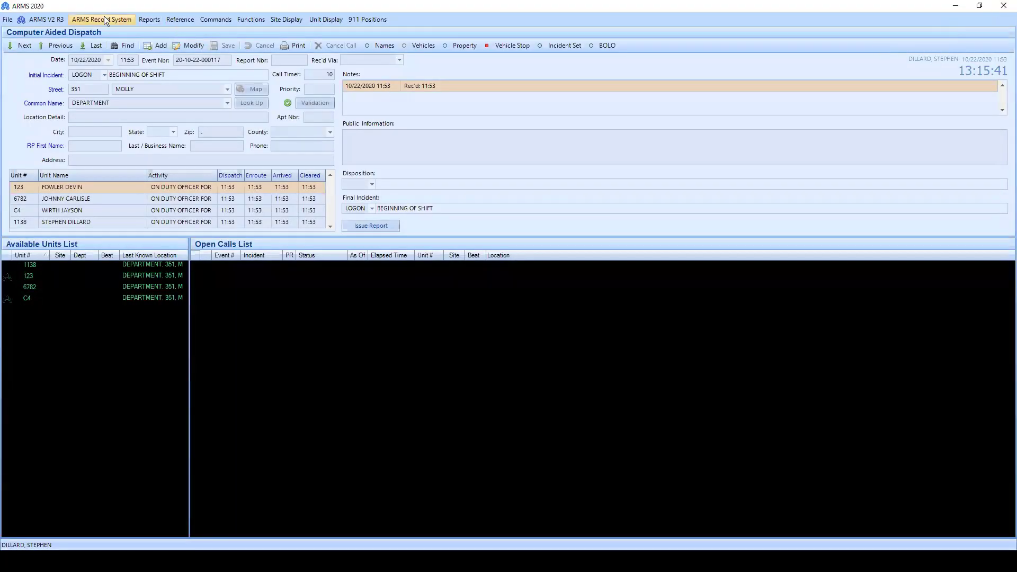
left_click(141, 19)
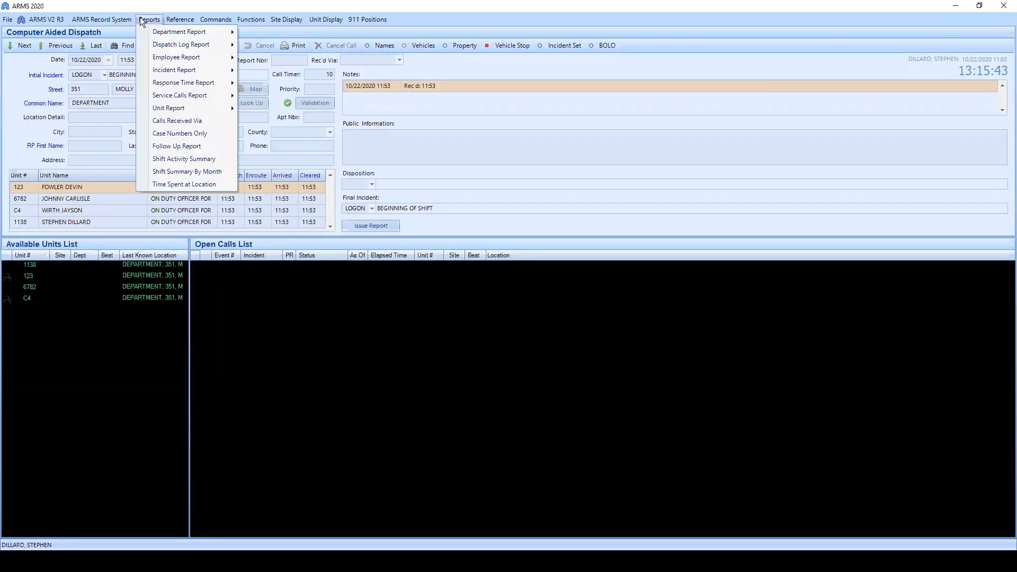
mouse_move(145, 29)
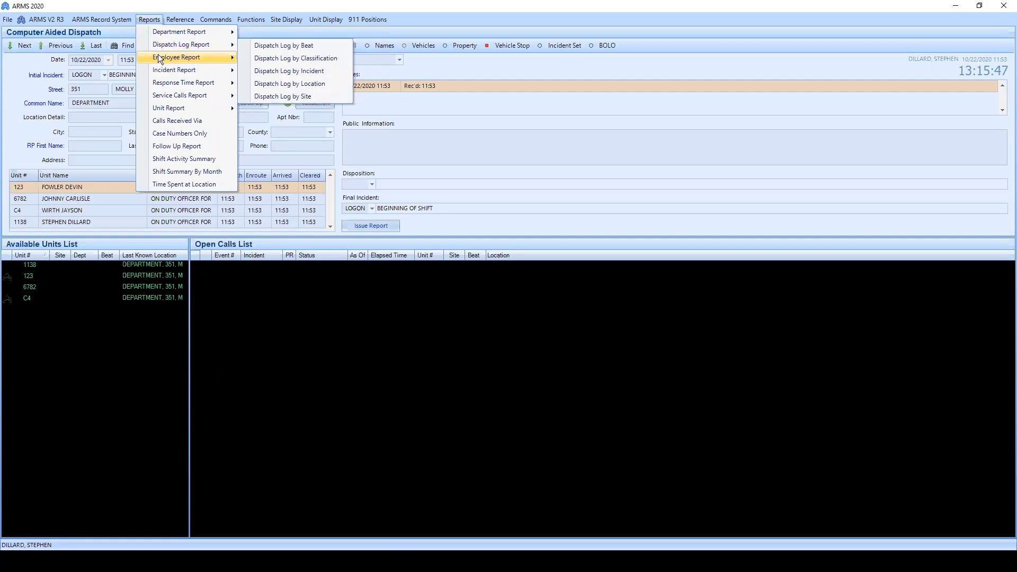
mouse_move(157, 55)
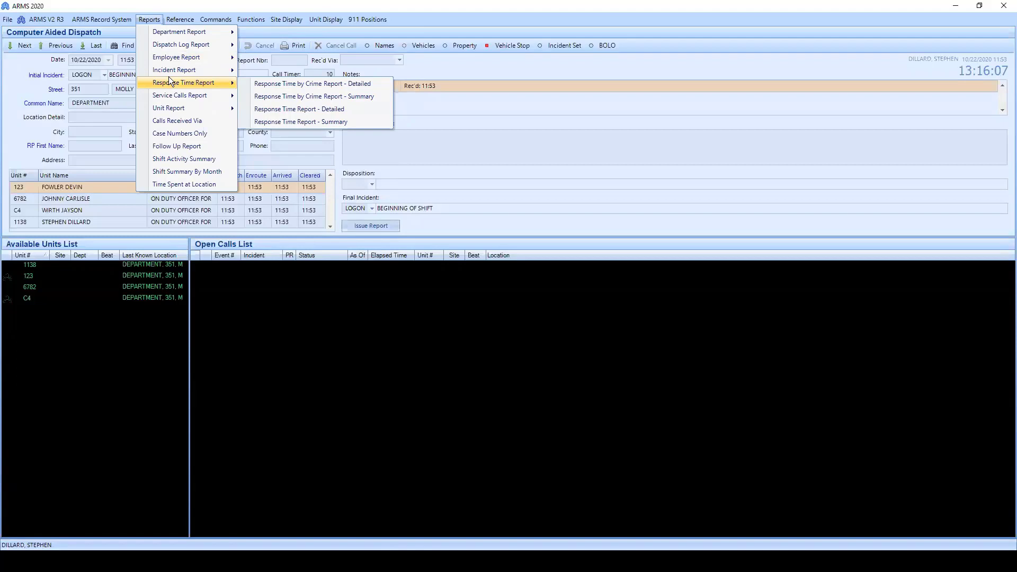
Start printing a shift report and set its date range from 10/01/2020 to 10/22/2020.
mouse_move(200, 17)
mouse_move(247, 22)
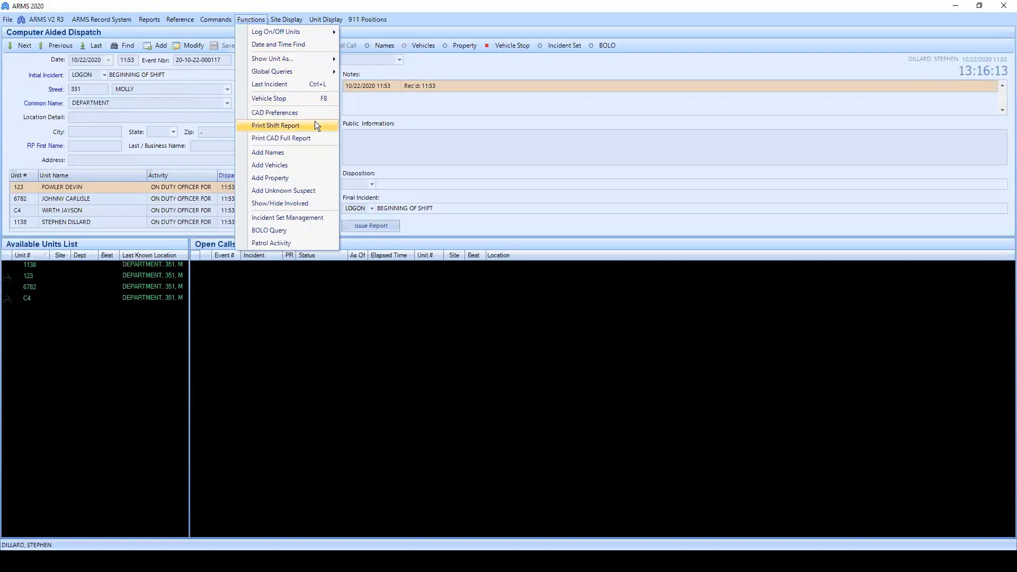
left_click(287, 128)
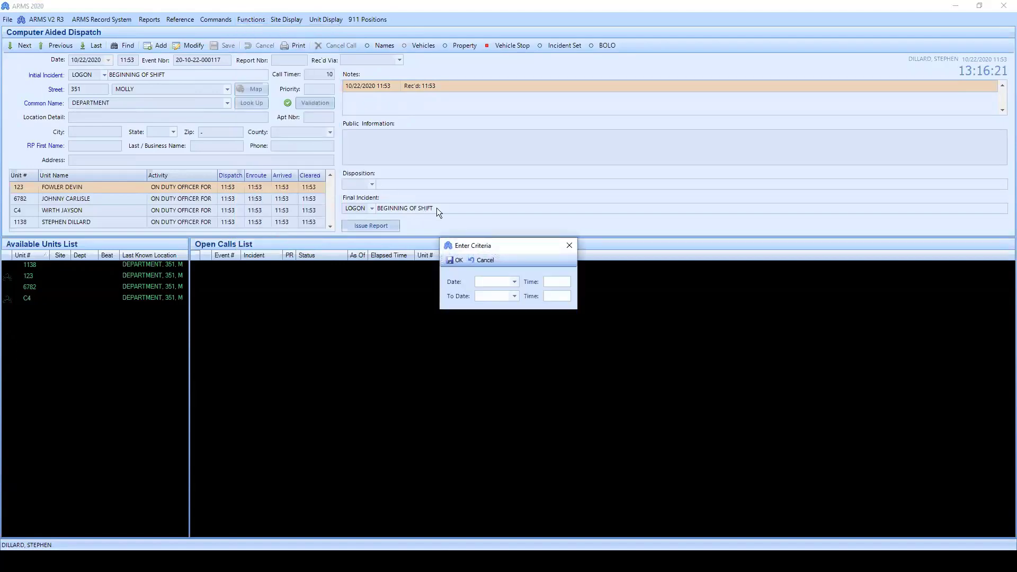
left_click(515, 282)
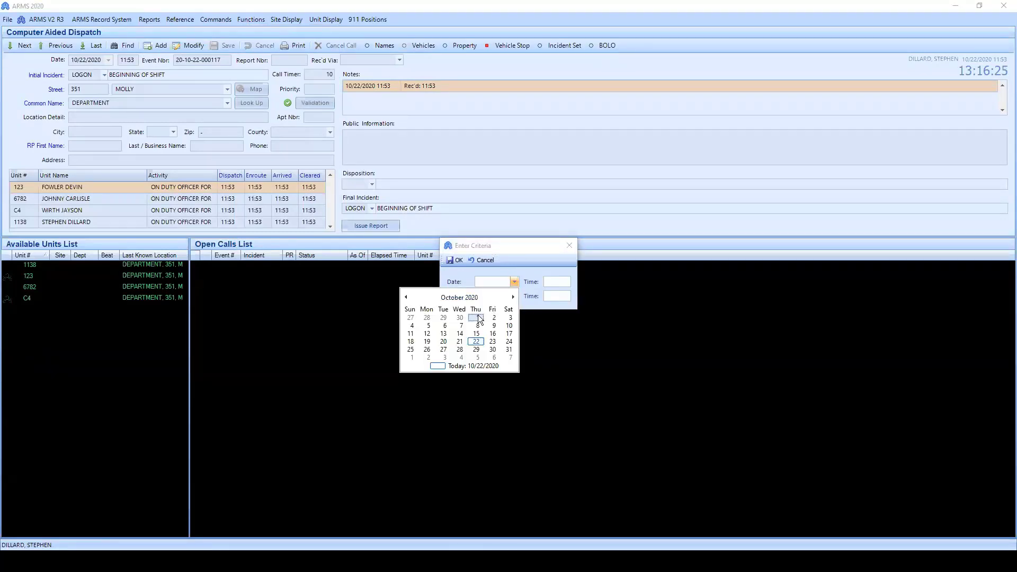
left_click(477, 318)
left_click(514, 296)
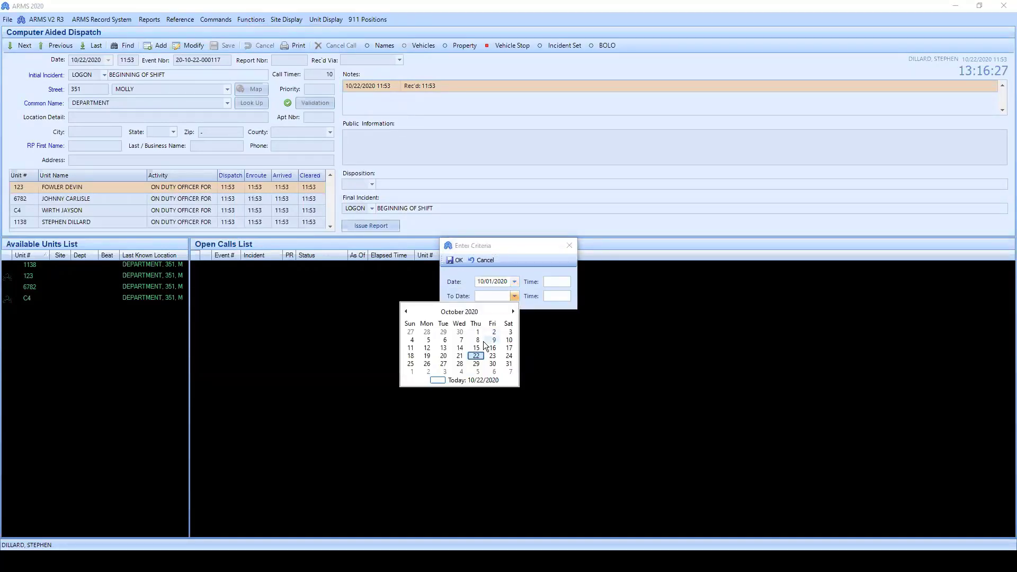
left_click(475, 356)
Set the shift report's start time to 0000 and end time to 2359, and output it to the screen.
left_click(559, 283)
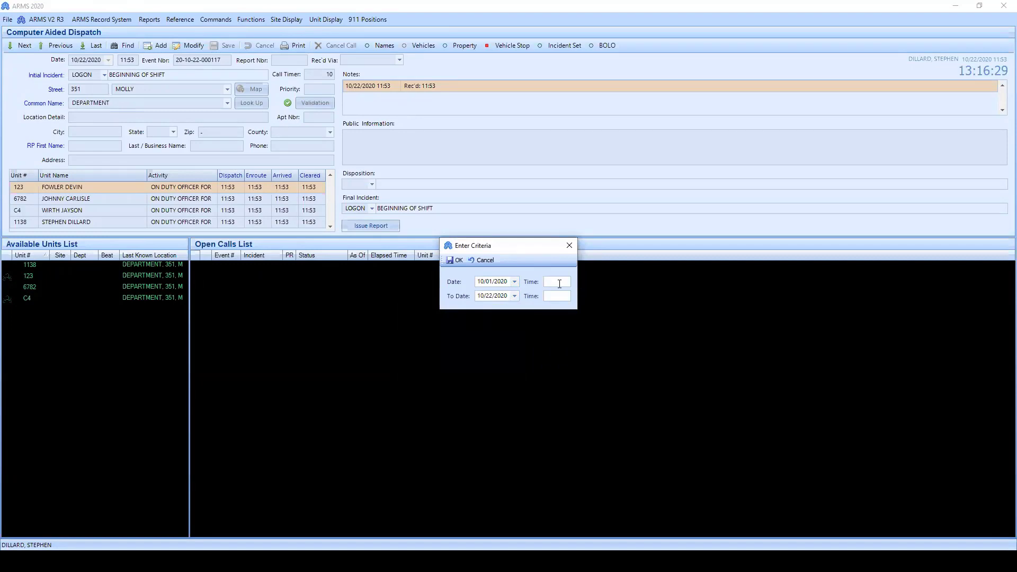
type("0000")
left_click(563, 293)
type("2359")
left_click(449, 260)
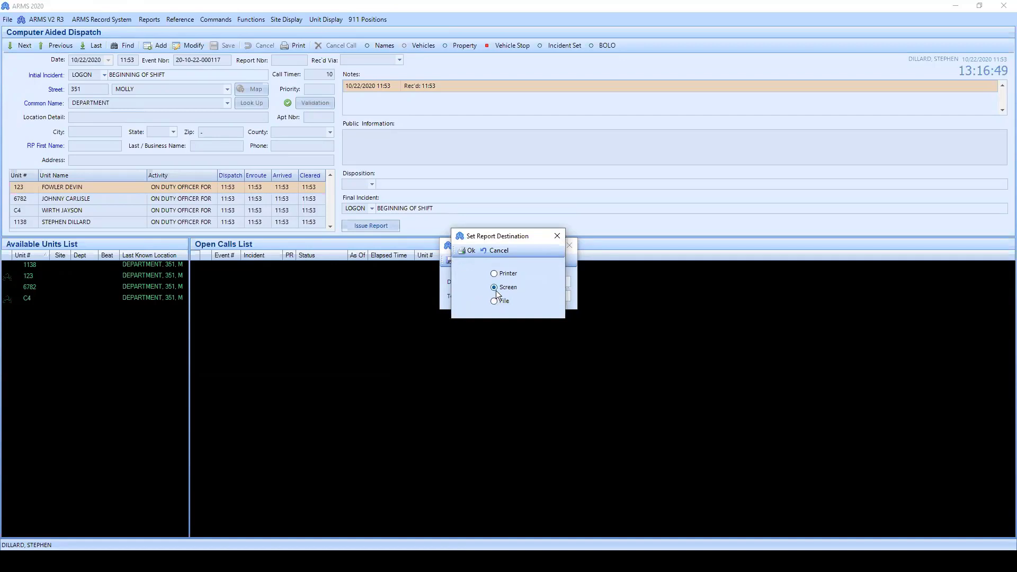
left_click(466, 253)
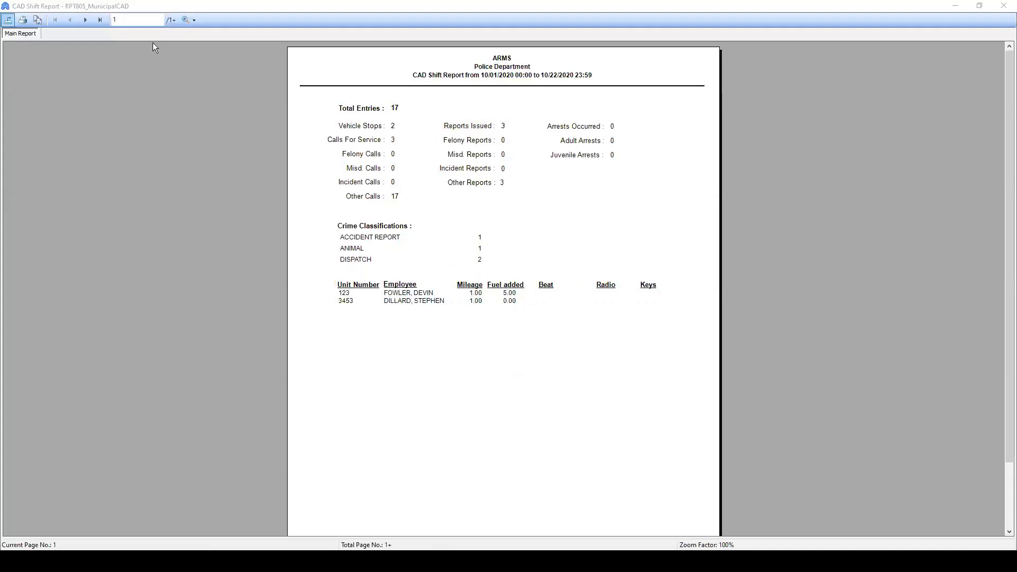
Go to the second page of the CAD shift report and look through its dispatch entries.
left_click(88, 20)
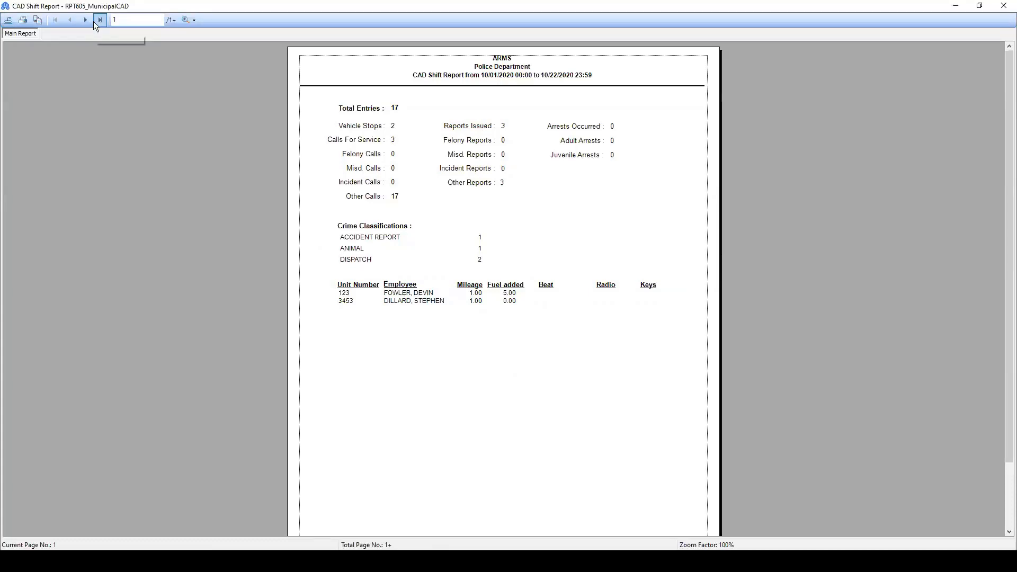
left_click(88, 21)
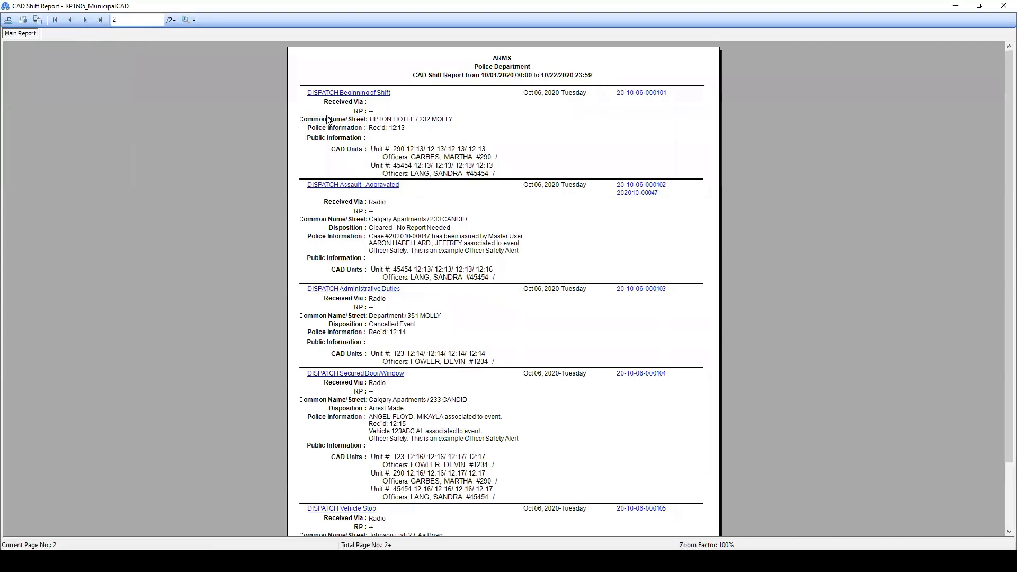
scroll(279, 111, "down", 5)
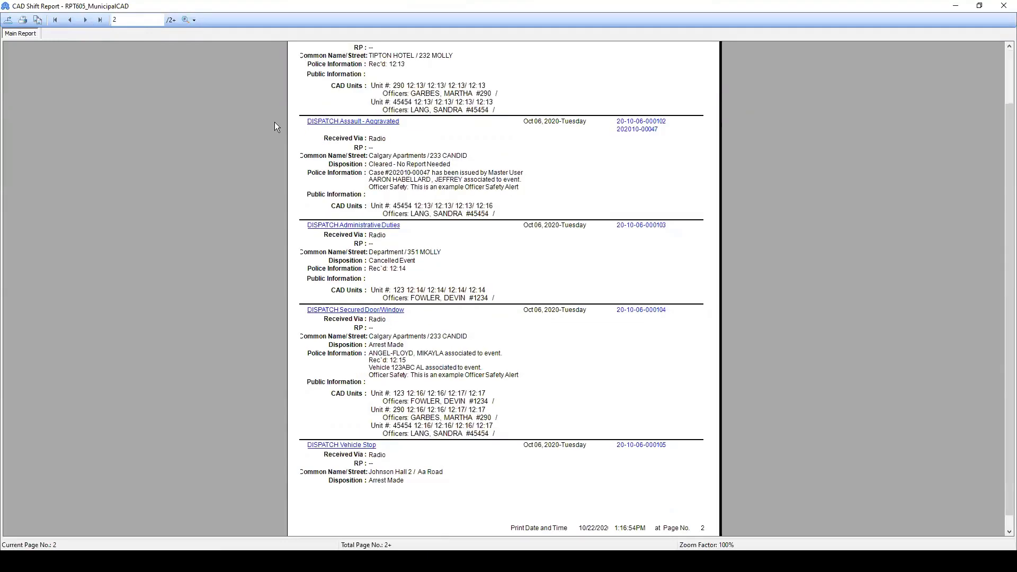
scroll(271, 123, "up", 5)
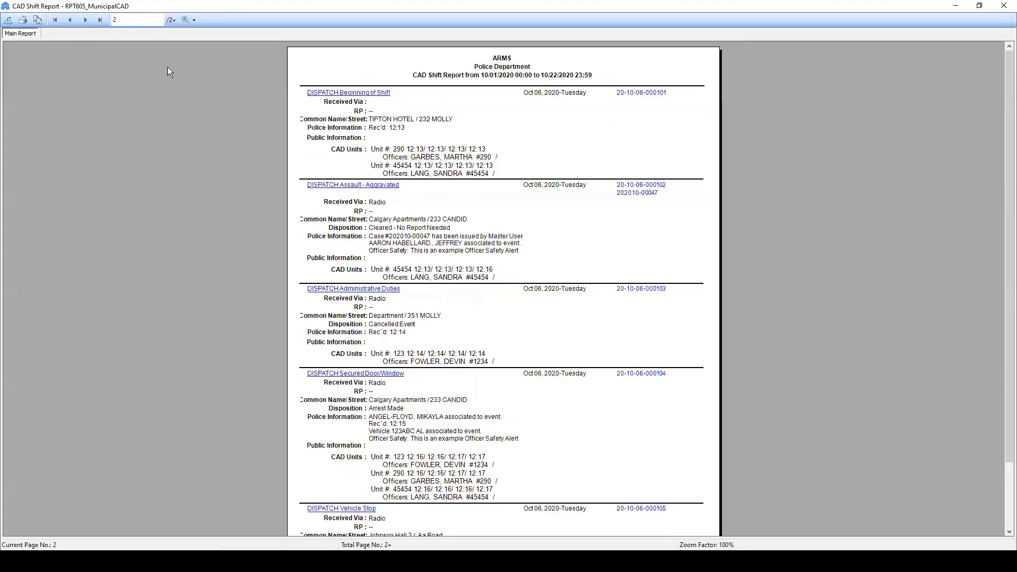
Page through the rest of the CAD shift report to its last page, return to the first page and close it.
left_click(85, 21)
left_click(85, 20)
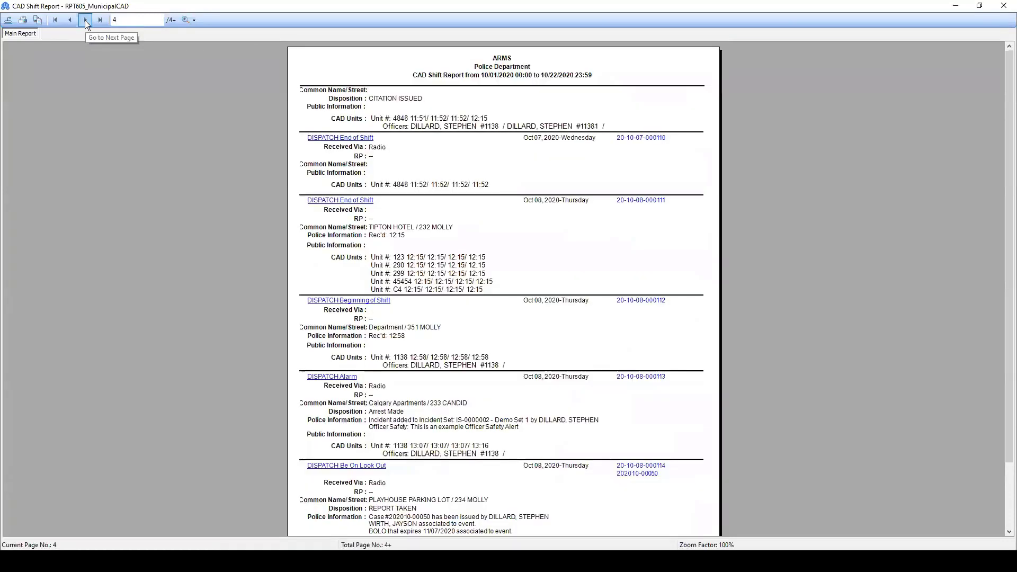
left_click(85, 20)
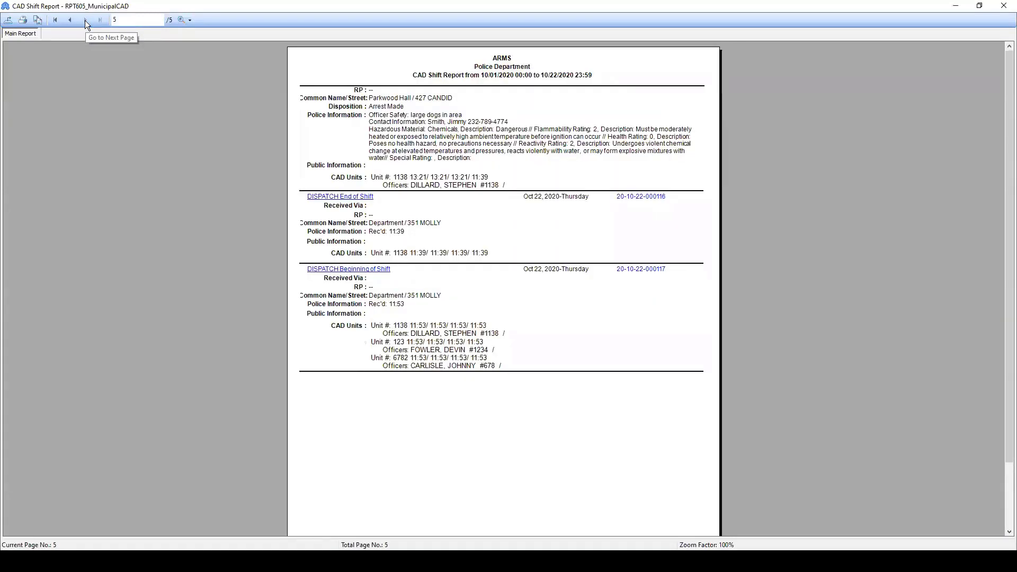
left_click(59, 17)
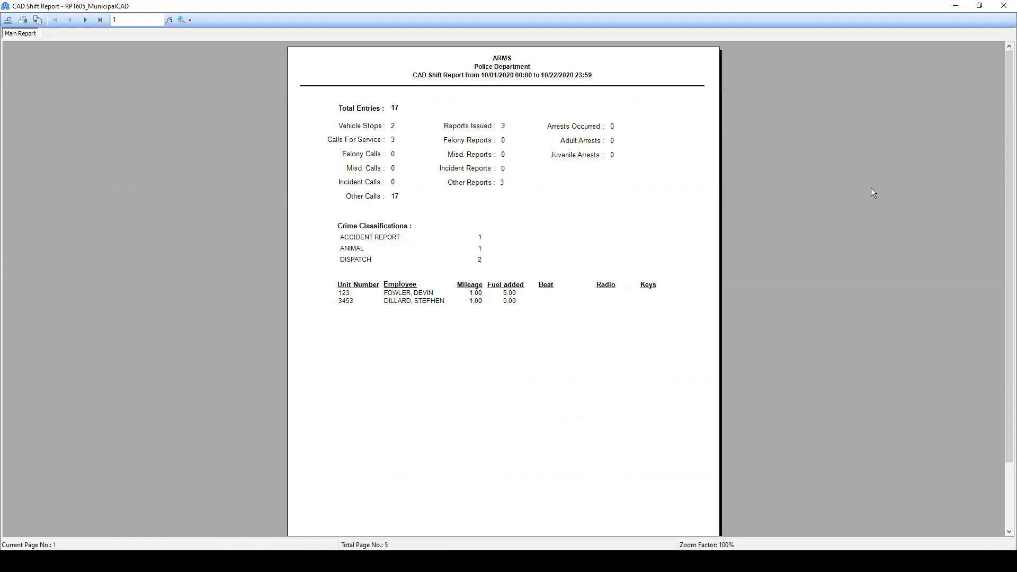
left_click(1004, 6)
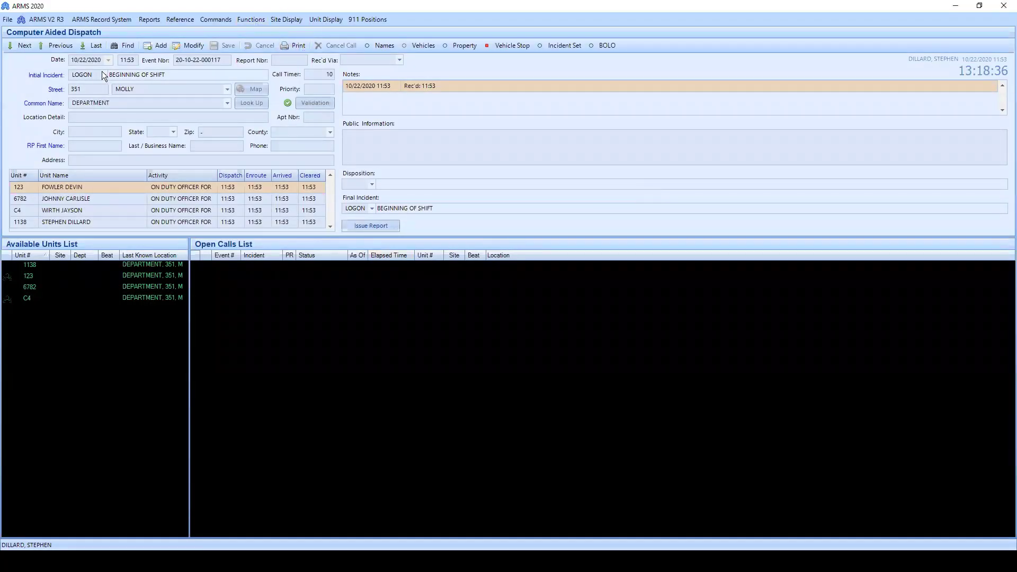
Go back to the previous call, output its CAD full report to the screen and close it, leaving a second print request cancelled.
left_click(54, 46)
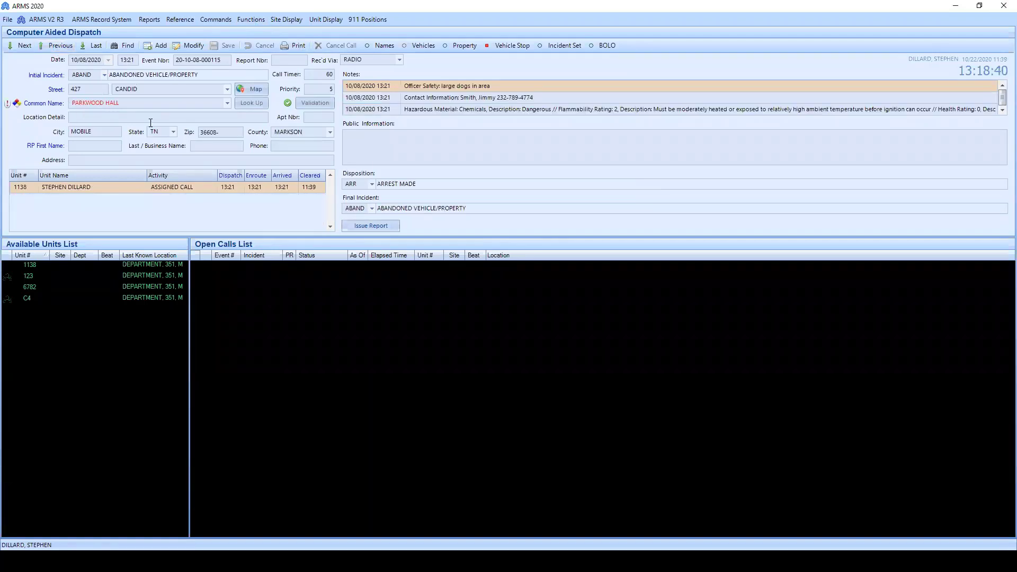
left_click(248, 19)
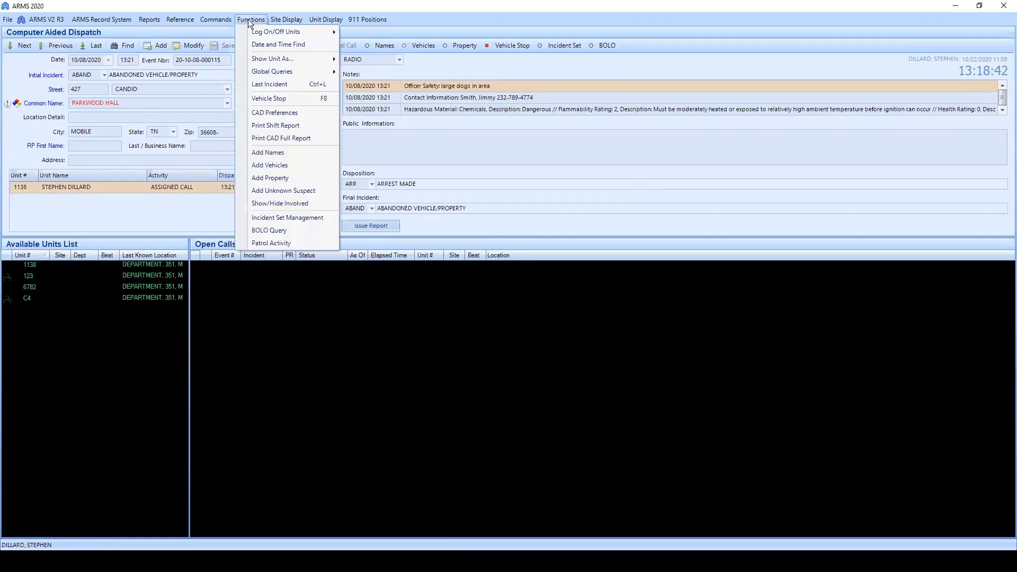
left_click(275, 138)
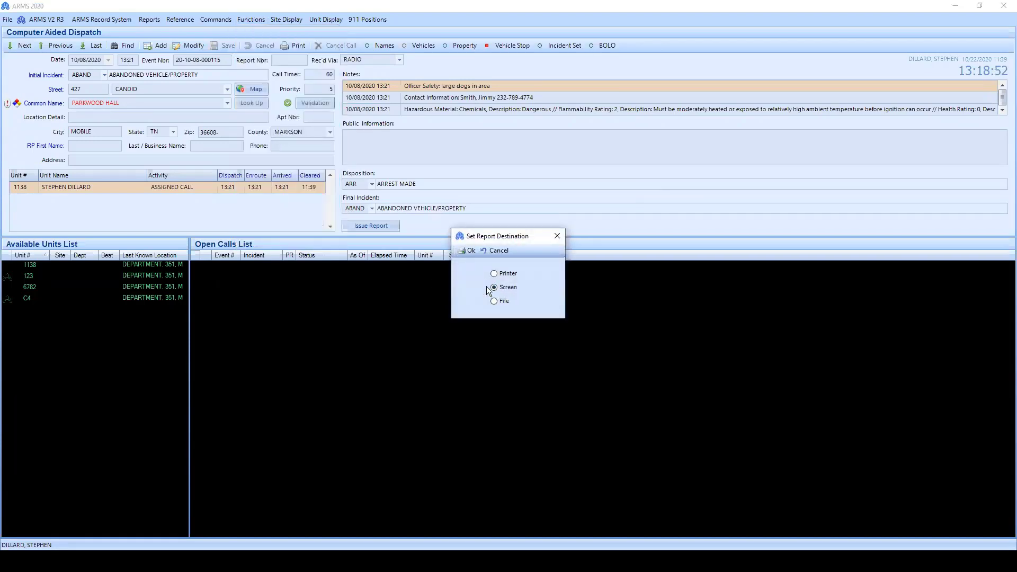
left_click(464, 248)
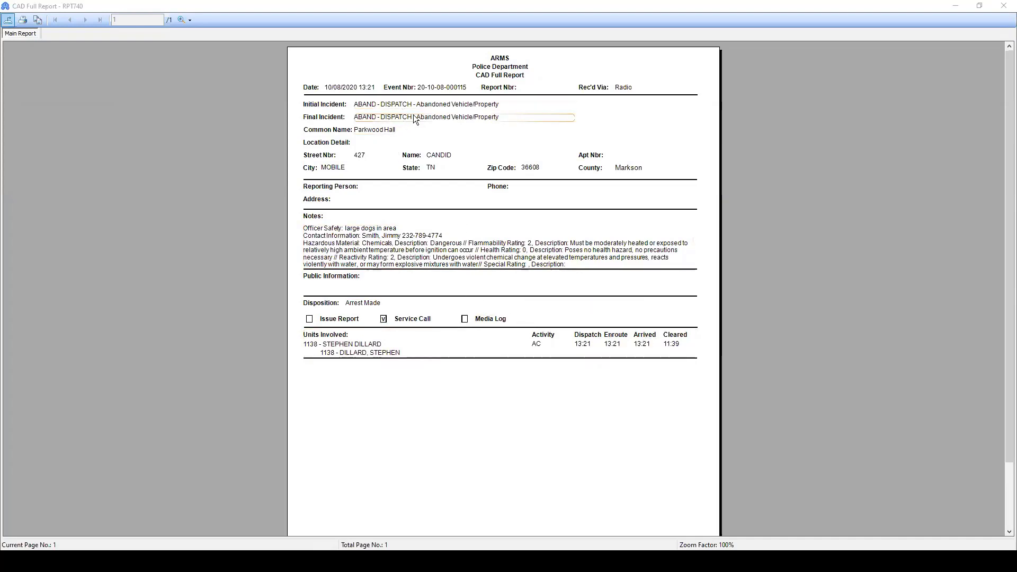
left_click(1003, 6)
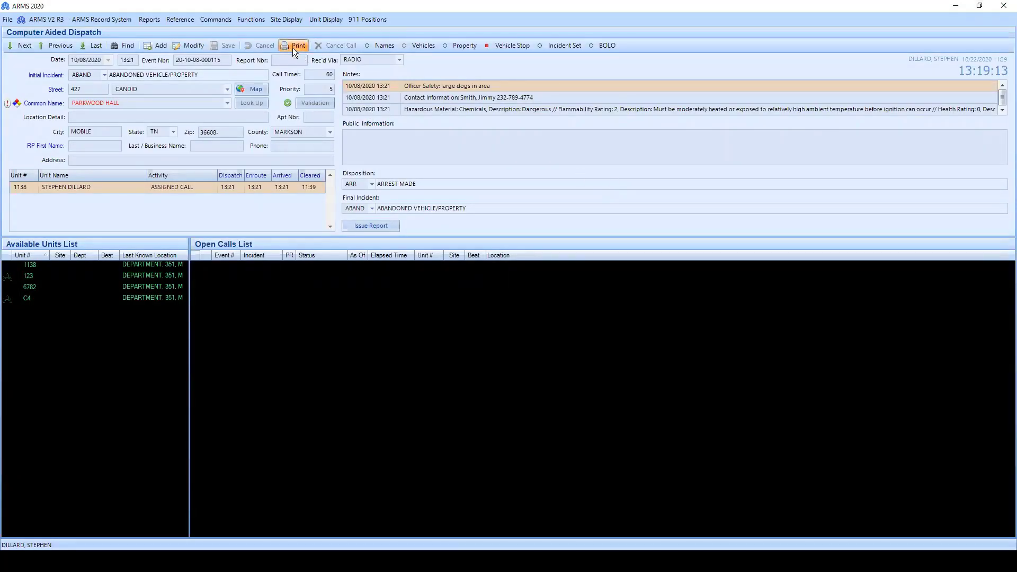
left_click(292, 47)
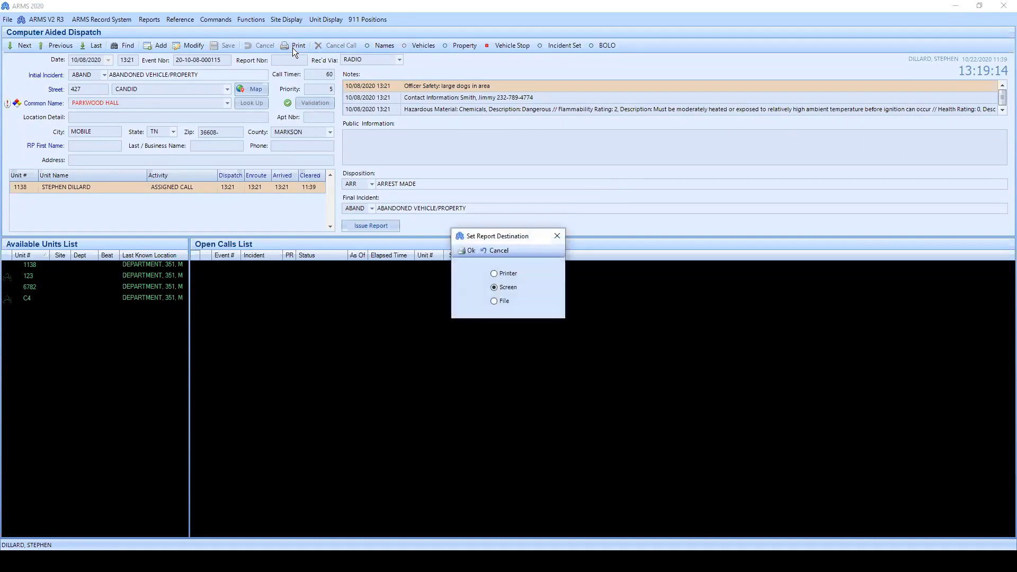
left_click(557, 237)
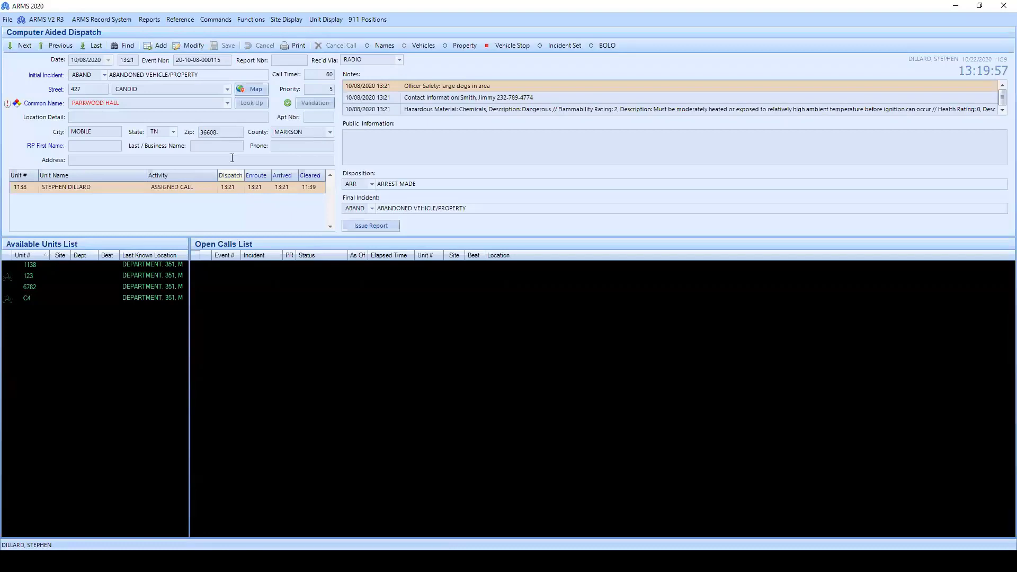
Start a Crime Incident global query on CAD entries and list all available crime codes.
left_click(240, 19)
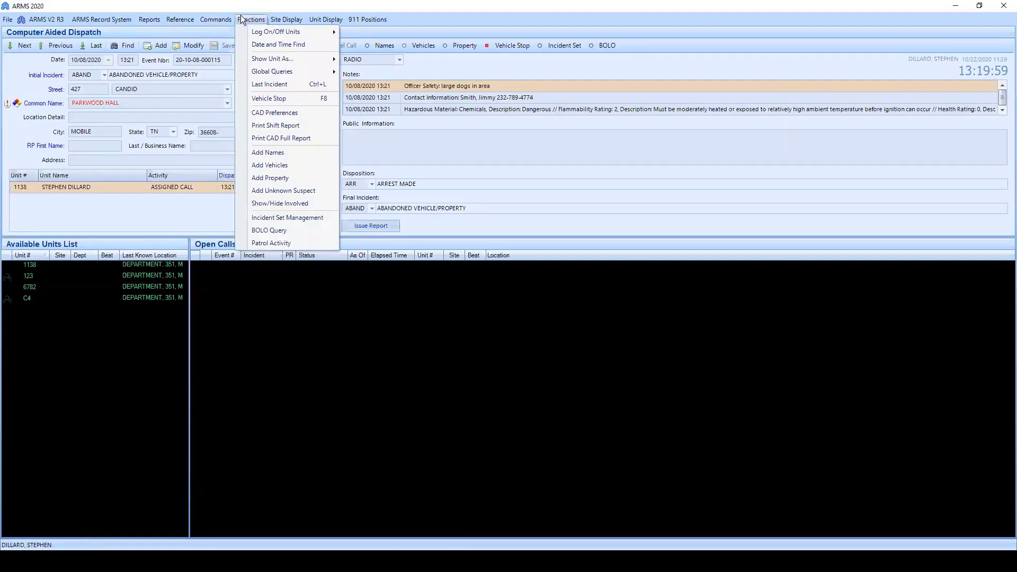
mouse_move(269, 70)
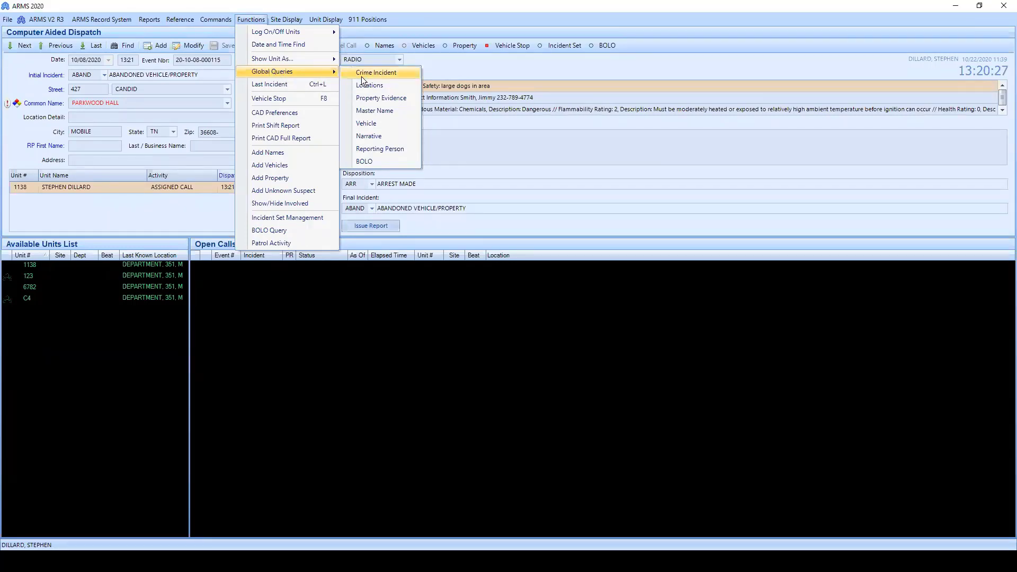
left_click(377, 76)
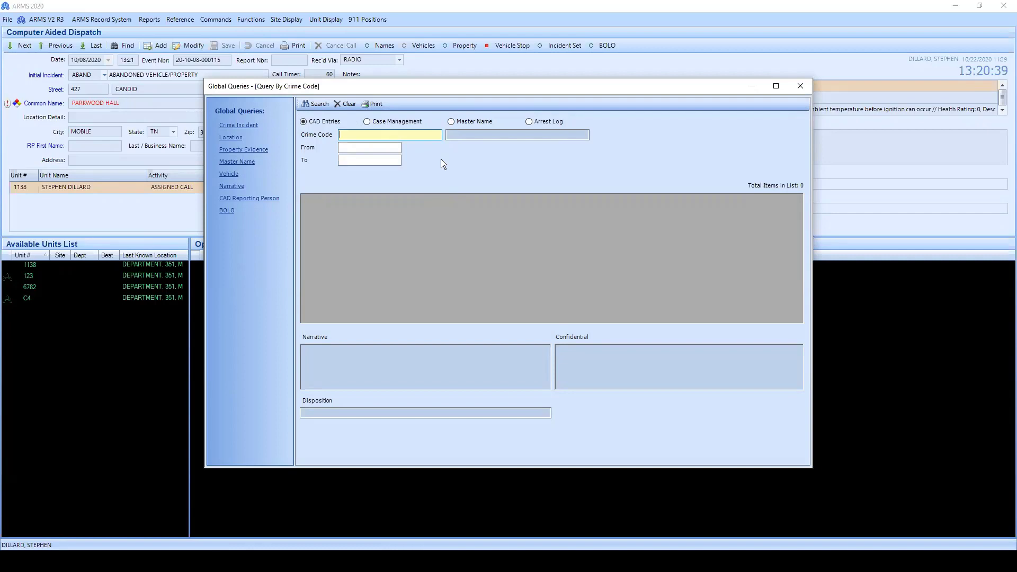
type("?")
key("Return")
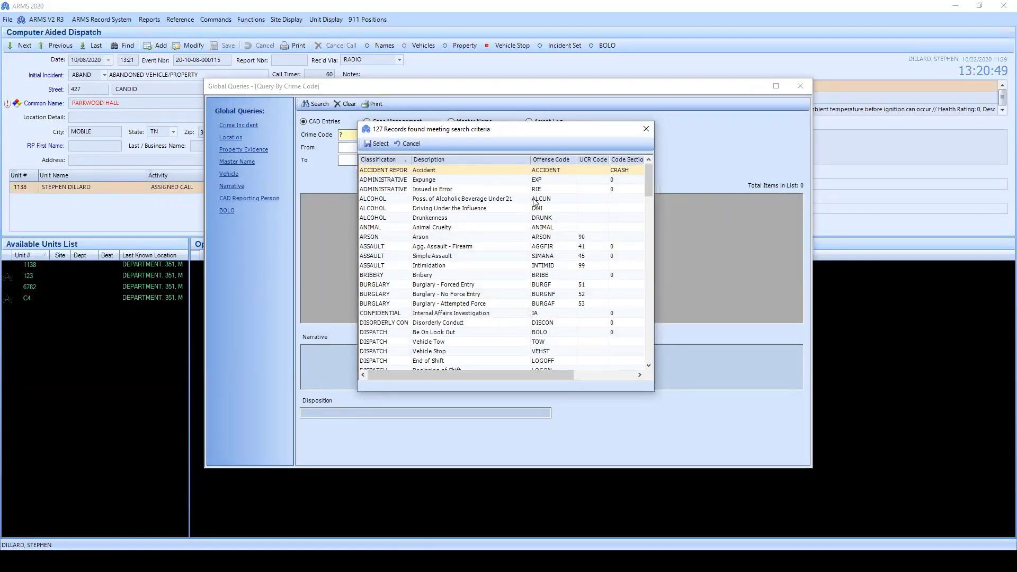
Look through the crime code list, choose the Simple Assault code SIMANA and search the CAD entries for it.
scroll(522, 293, "down", 3)
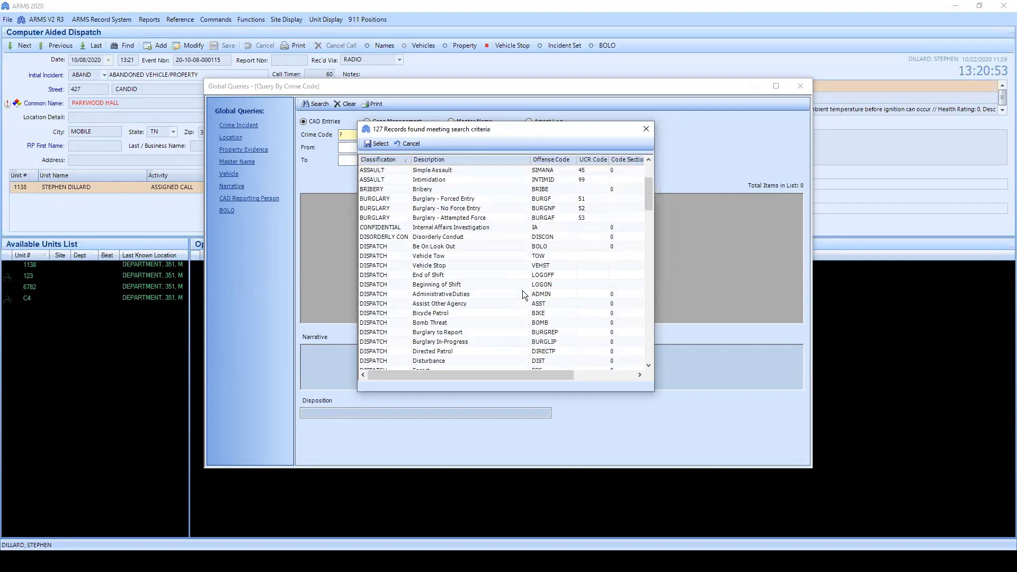
scroll(522, 290, "down", 3)
scroll(522, 291, "down", 3)
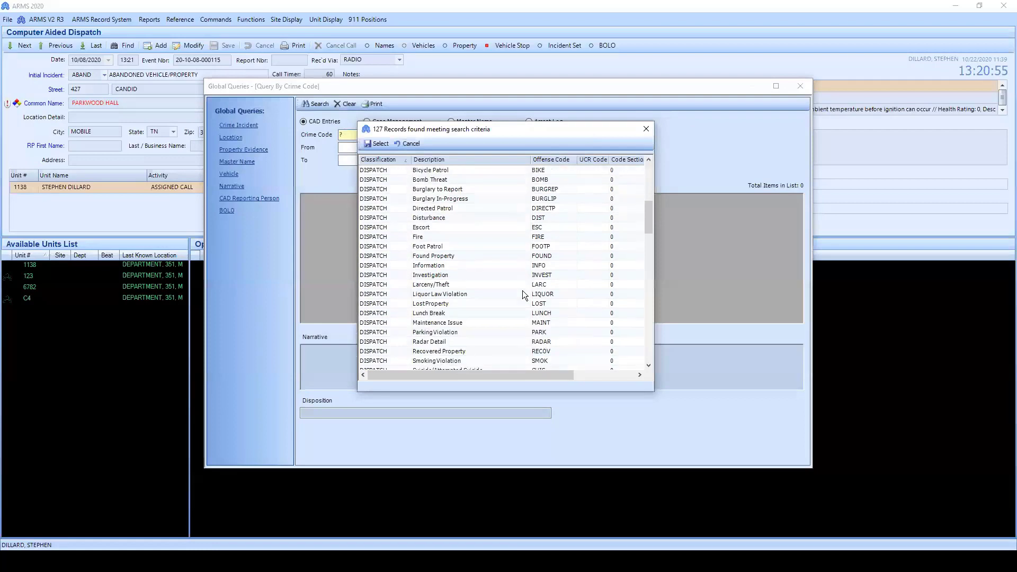
scroll(523, 291, "down", 3)
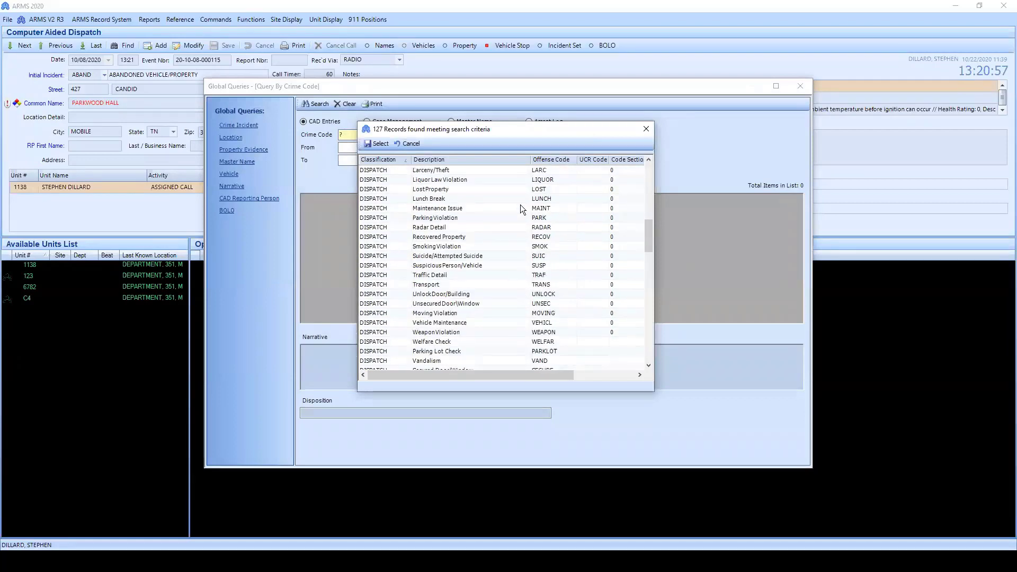
scroll(519, 272, "down", 5)
scroll(519, 273, "down", 10)
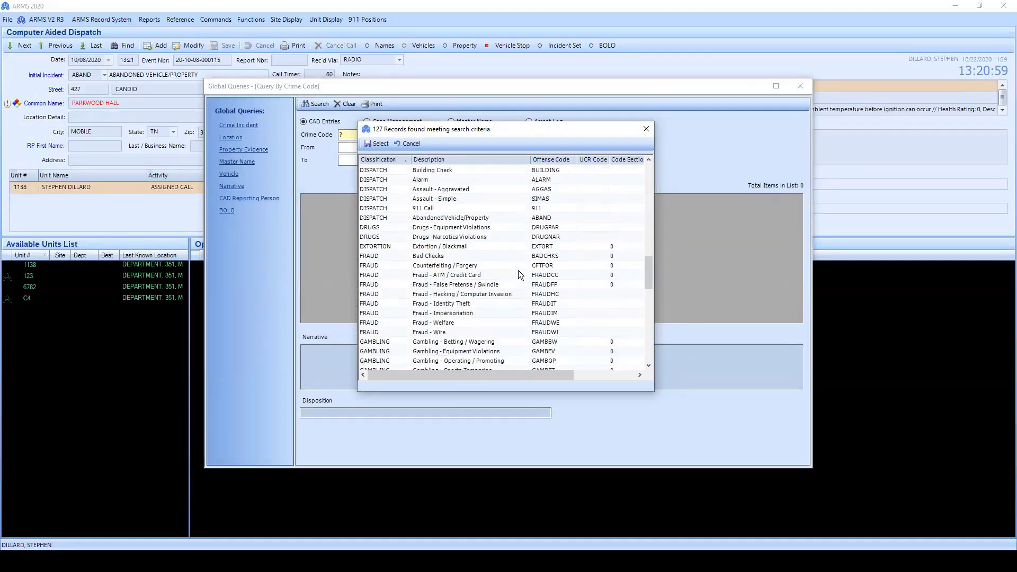
scroll(519, 270, "up", 10)
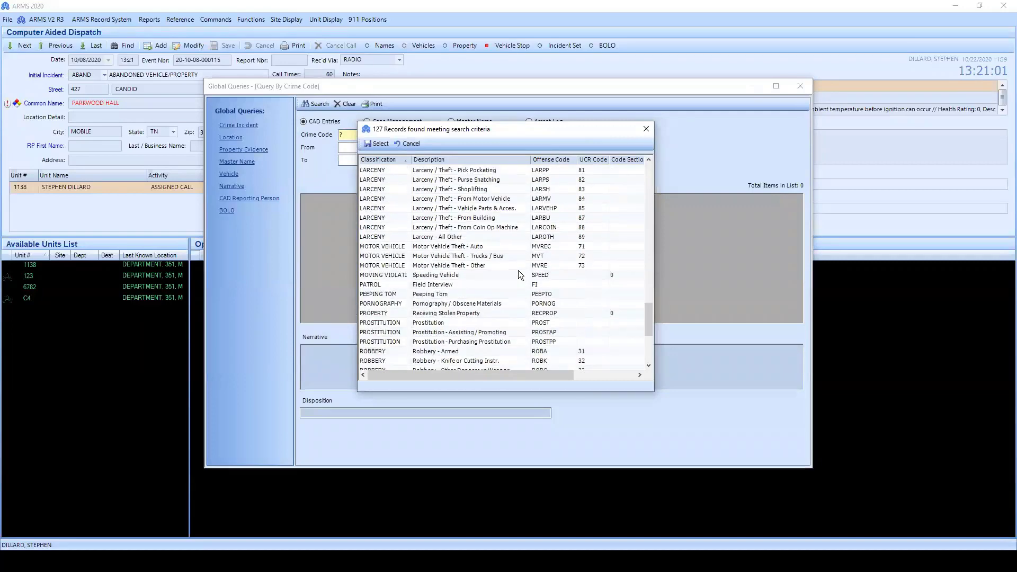
scroll(527, 262, "up", 12)
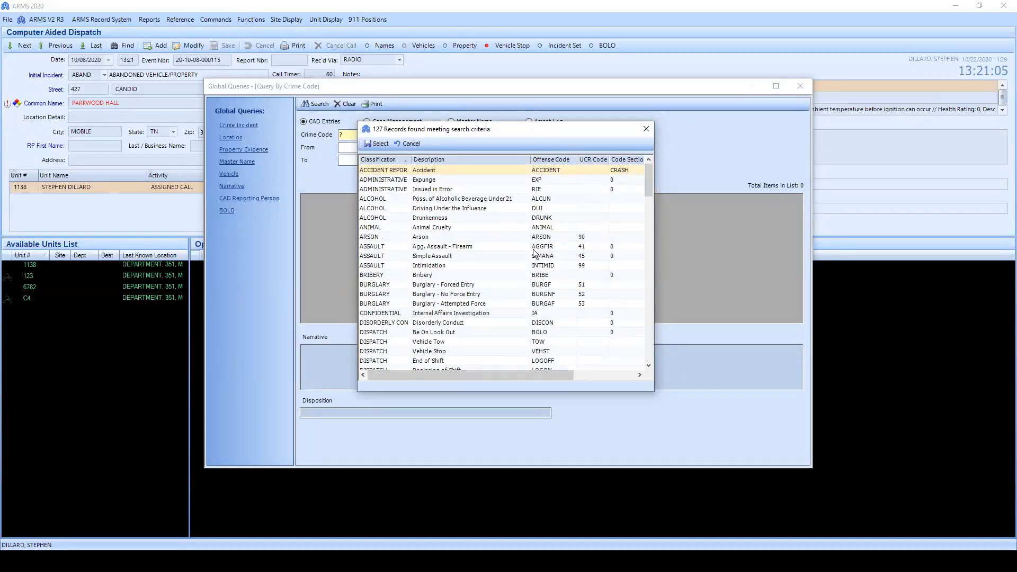
double_click(451, 256)
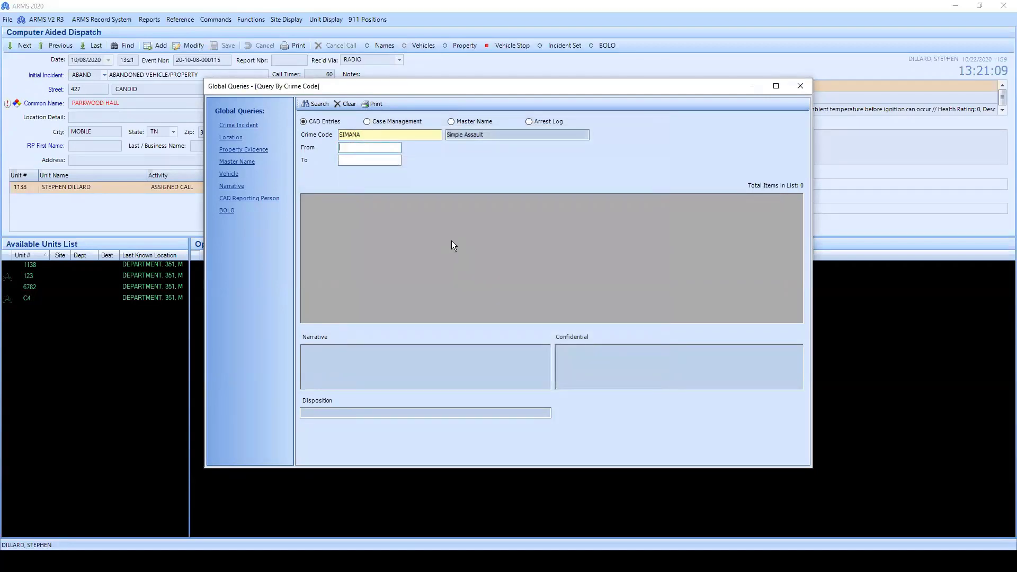
left_click(313, 105)
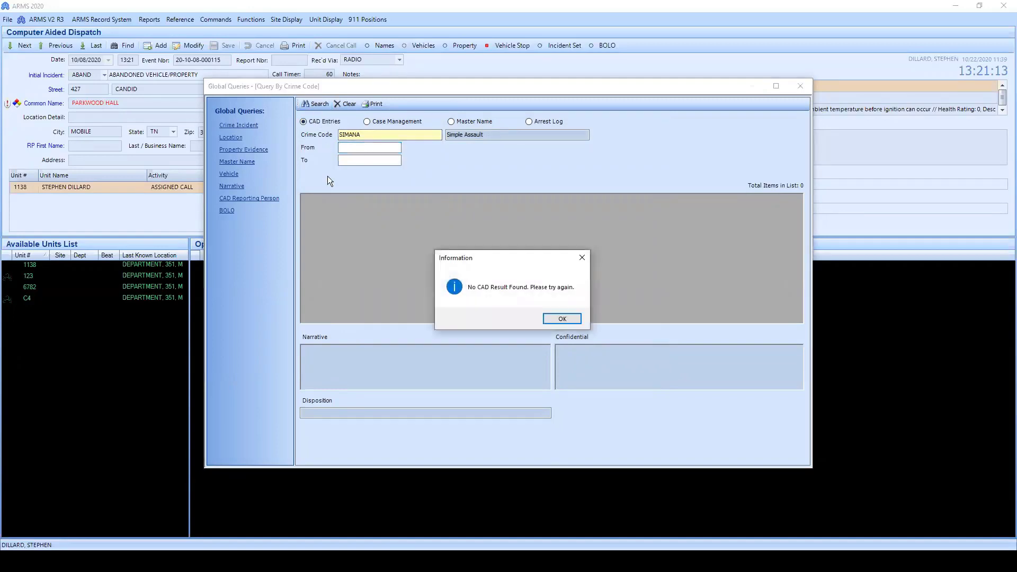
left_click(561, 319)
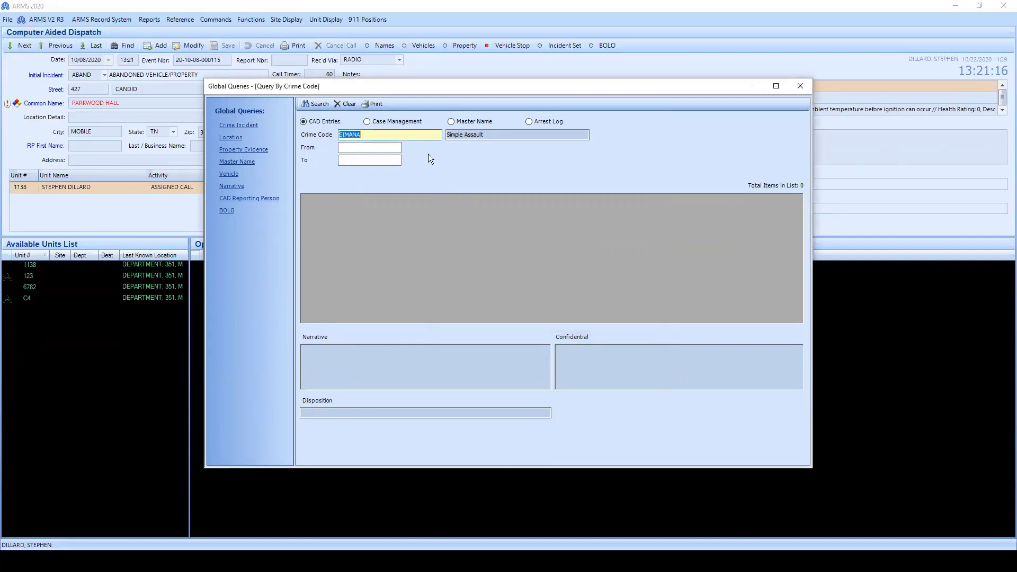
Try to run the crime code query on Case Management records with no crime code entered.
left_click(378, 123)
left_click(311, 103)
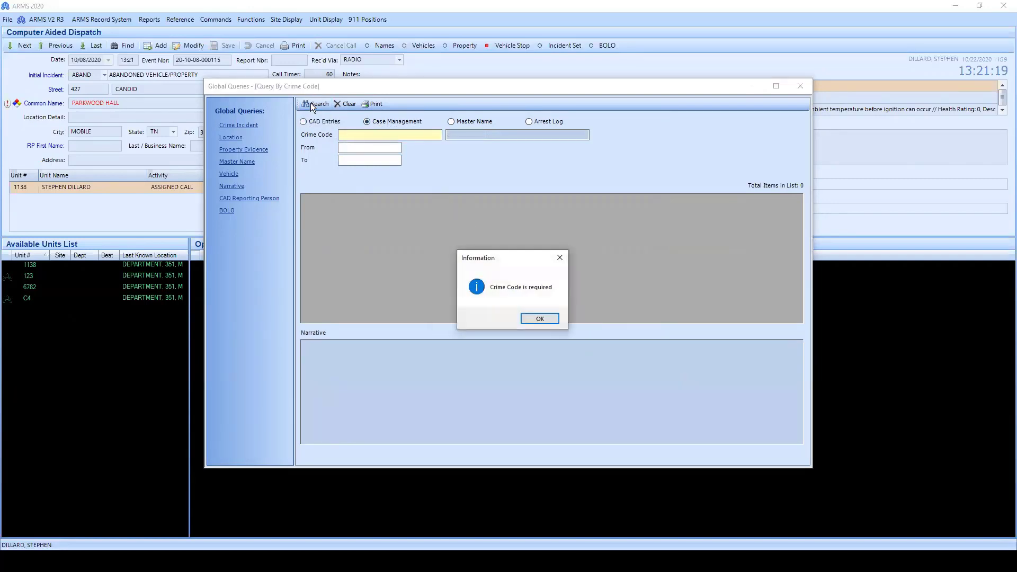
left_click(544, 319)
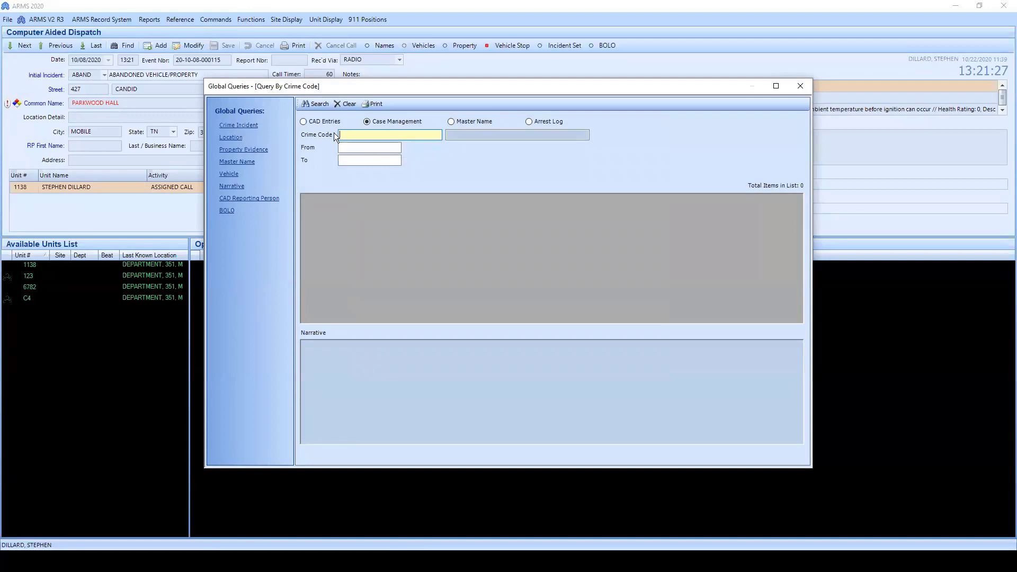
Search the CAD entries for crime code ABAND and read the confidential notes of the matching event.
left_click(319, 123)
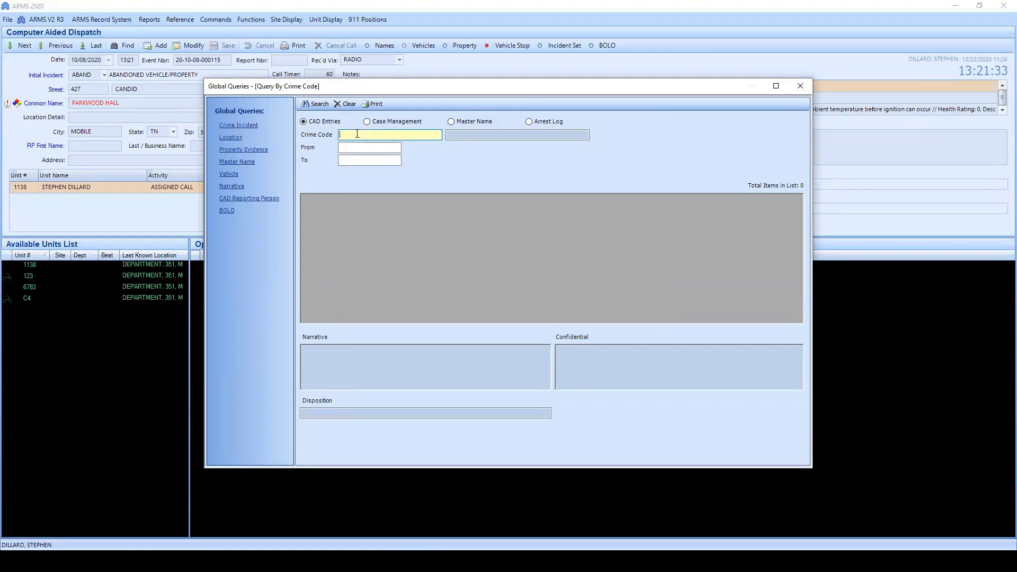
type("band")
left_click(315, 106)
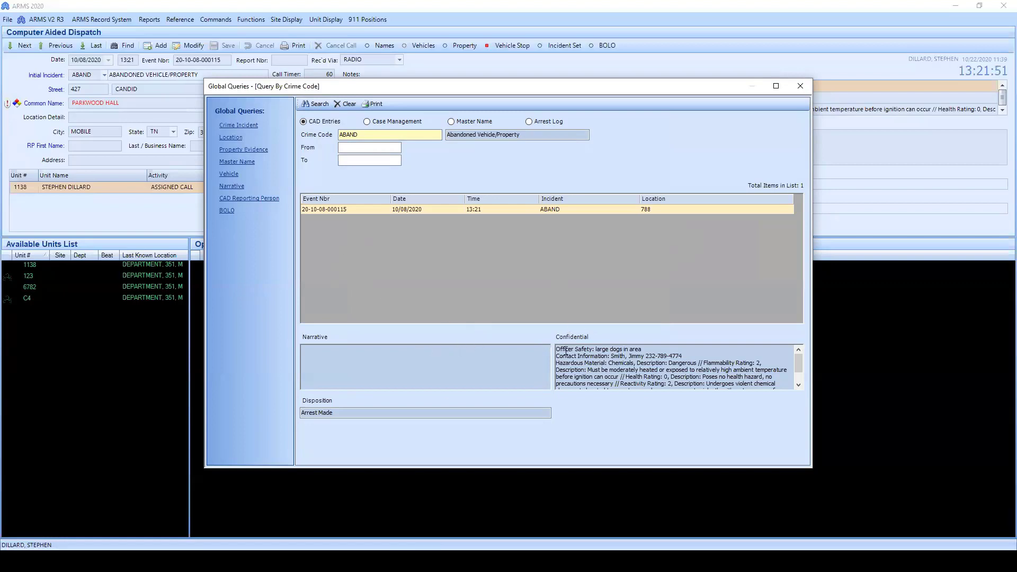
left_click(607, 366)
scroll(607, 365, "down", 2)
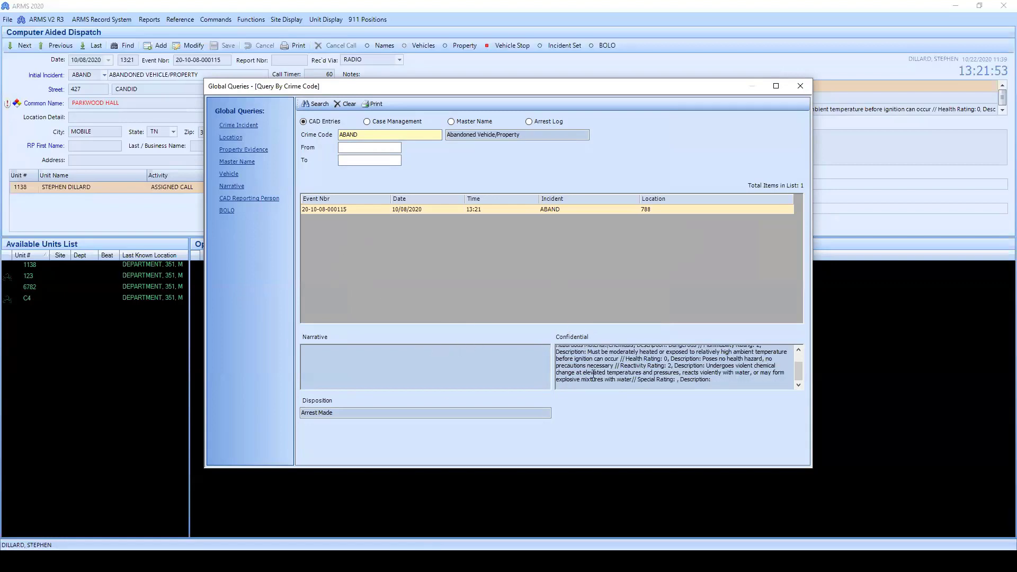
scroll(607, 366, "up", 2)
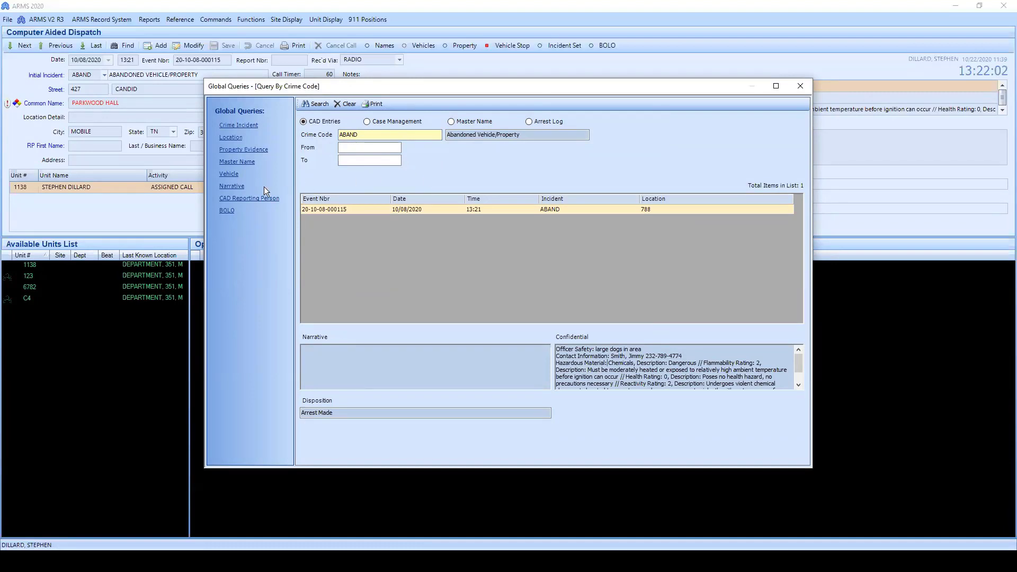
Switch to the Narrative global query and set its search text to "info".
left_click(240, 189)
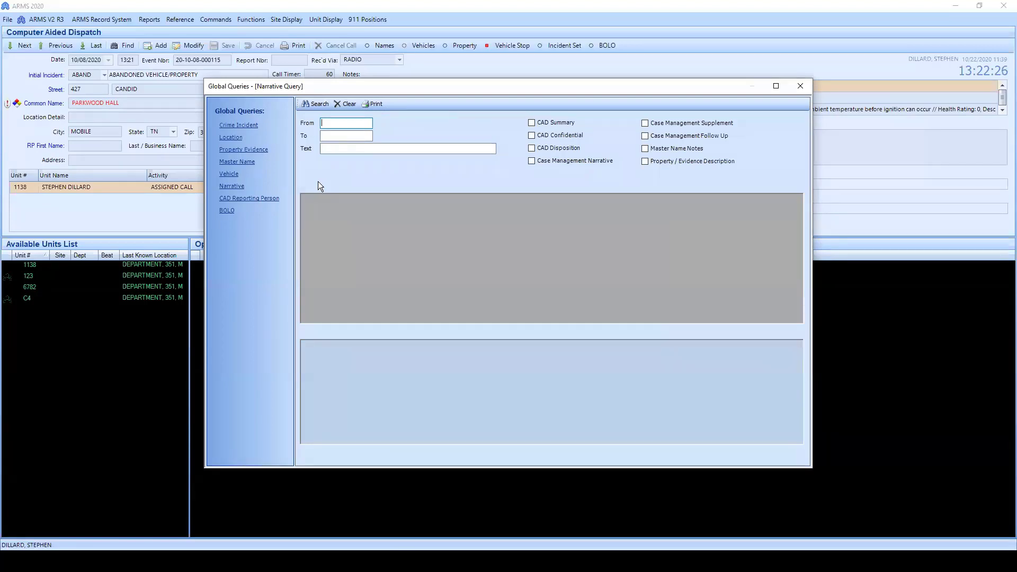
left_click(378, 150)
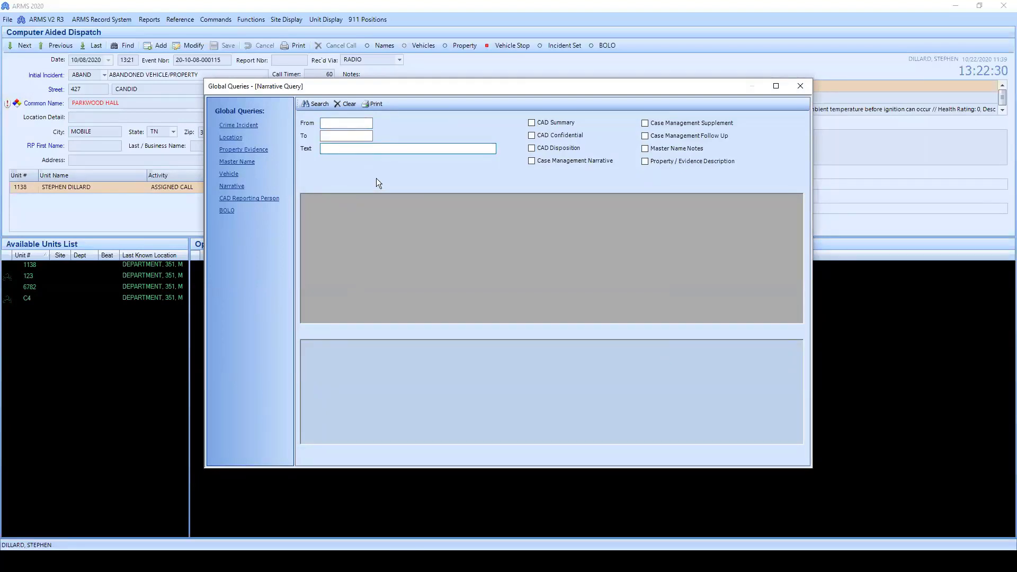
type("info")
Include all CAD, case management, master name and property/evidence fields, run the narrative search and view the second result's narrative.
left_click(532, 122)
left_click(532, 135)
left_click(532, 147)
left_click(531, 160)
left_click(646, 123)
left_click(646, 136)
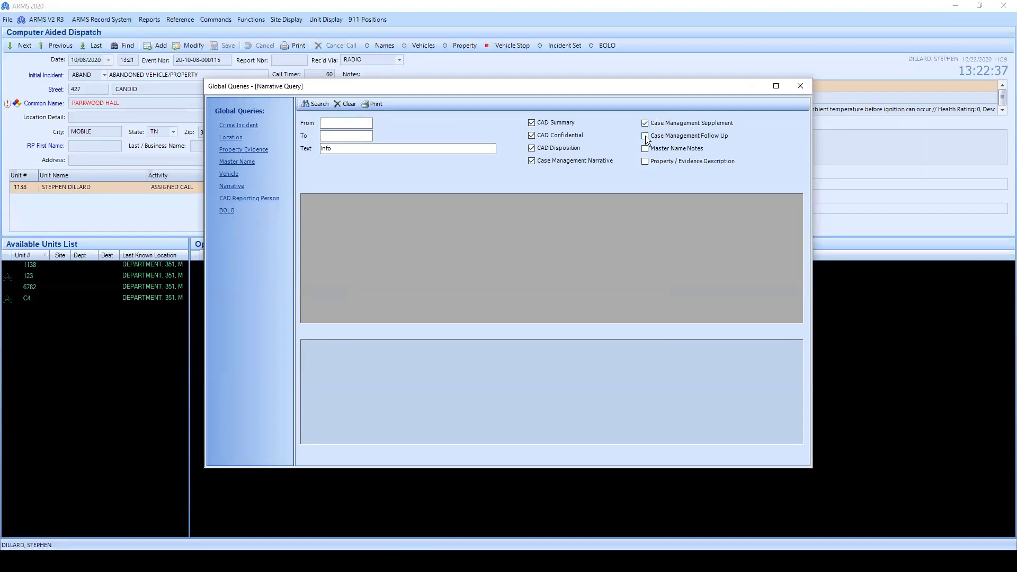
left_click(646, 151)
left_click(310, 105)
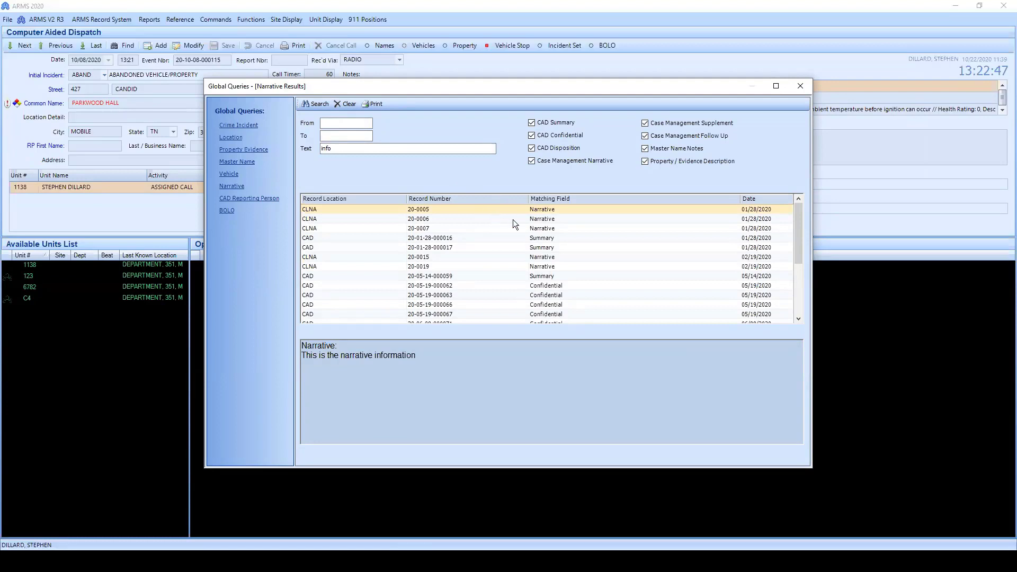
left_click(562, 216)
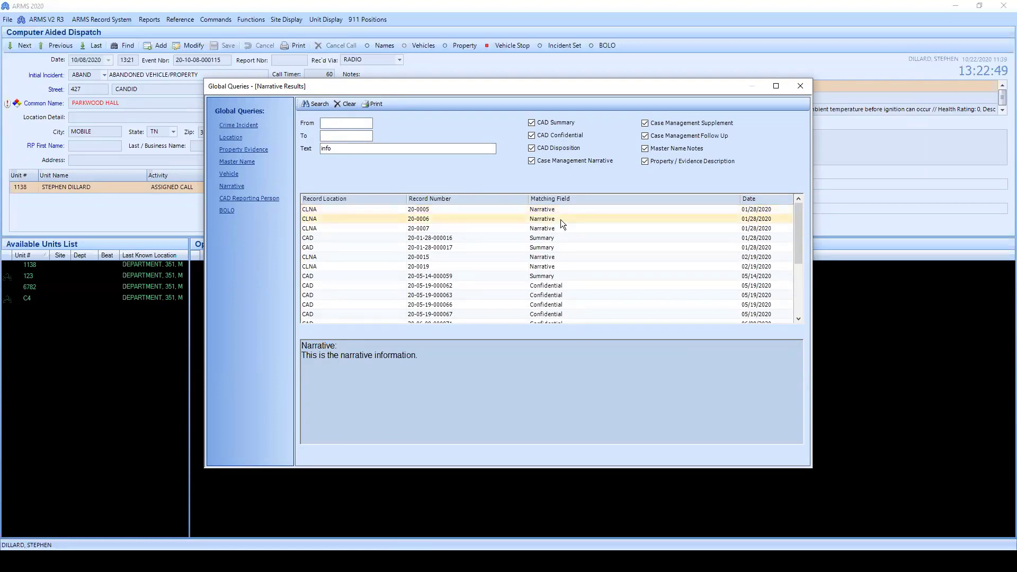
Read the matching text of several narrative search results, covering Summary, Confidential and DispositionNotes matches.
left_click(548, 238)
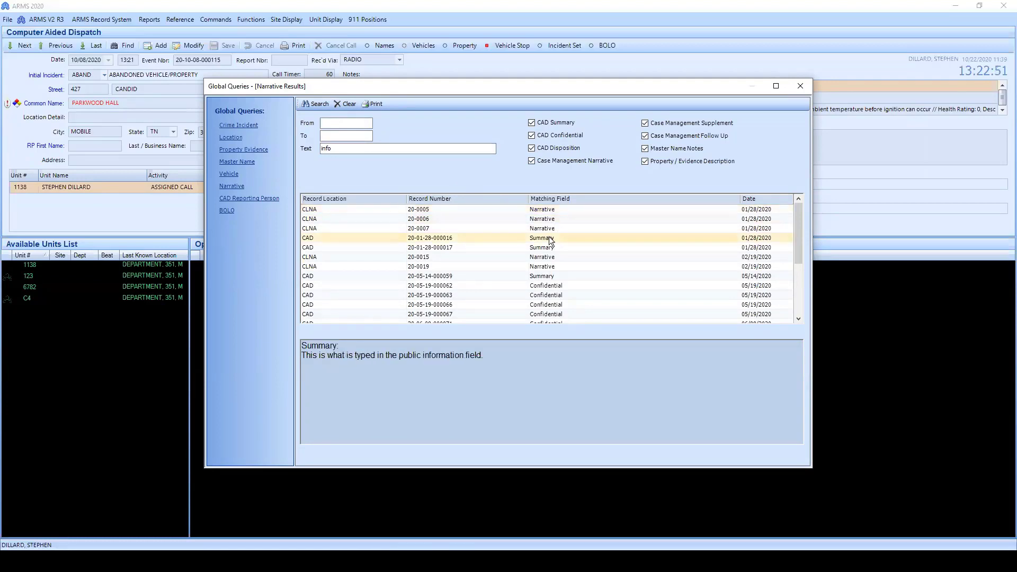
left_click(545, 245)
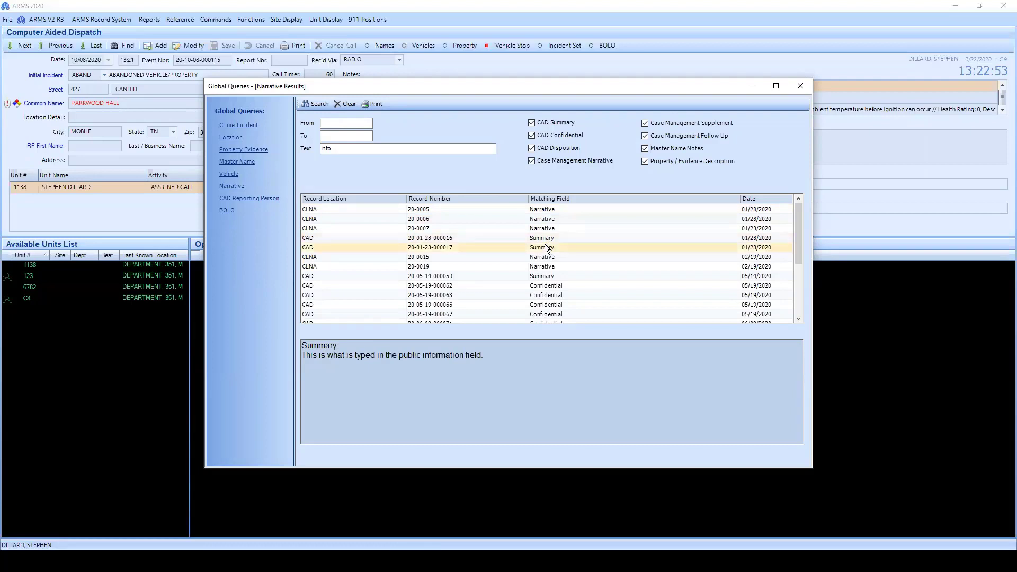
scroll(565, 258, "down", 1)
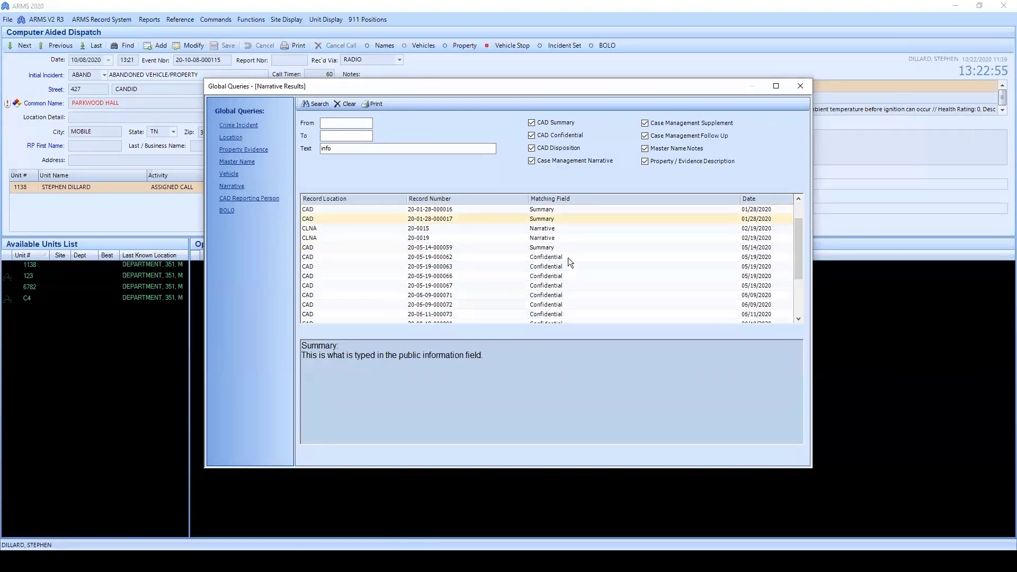
left_click(564, 258)
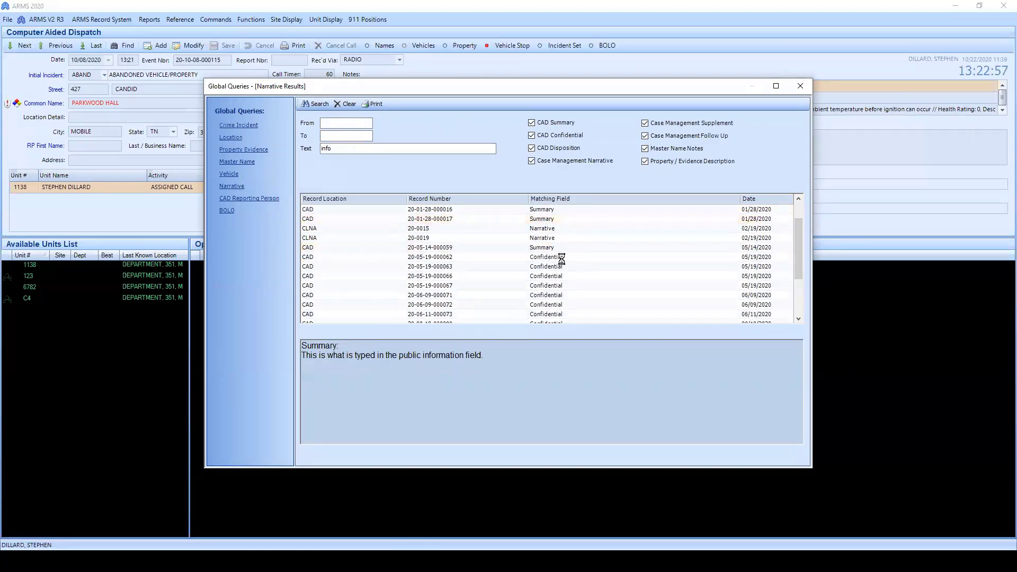
scroll(559, 268, "down", 3)
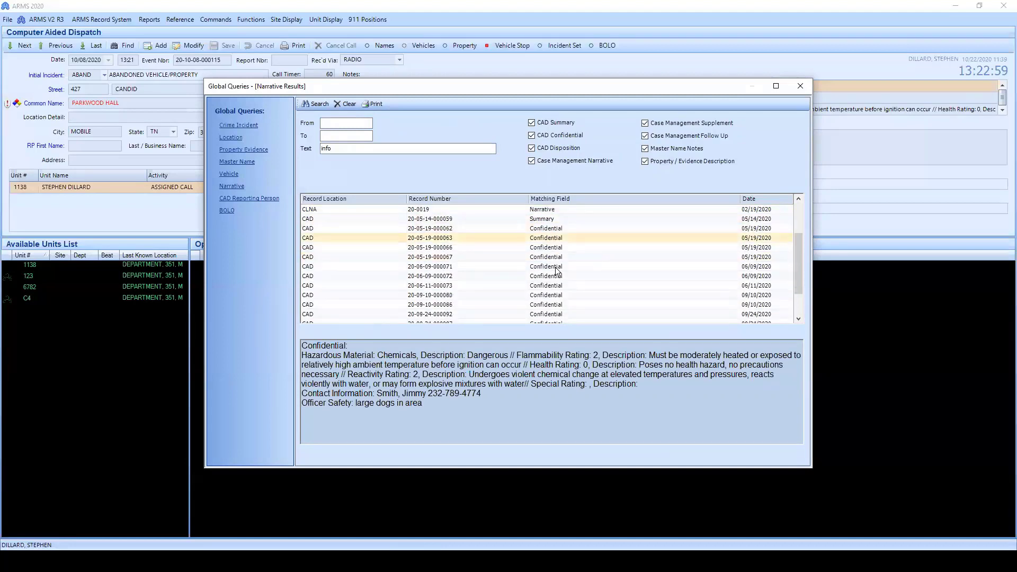
left_click(554, 295)
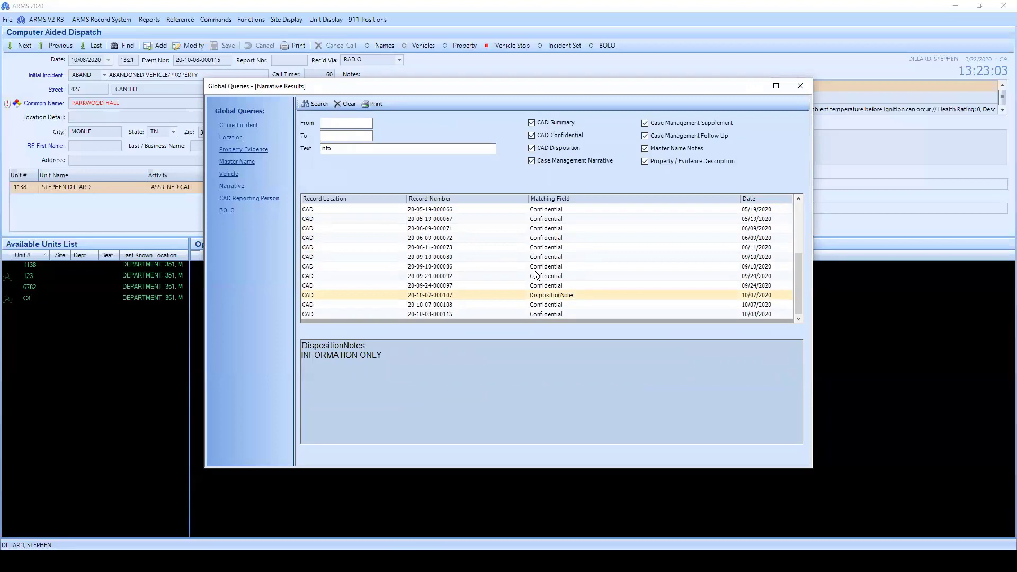
scroll(536, 271, "up", 5)
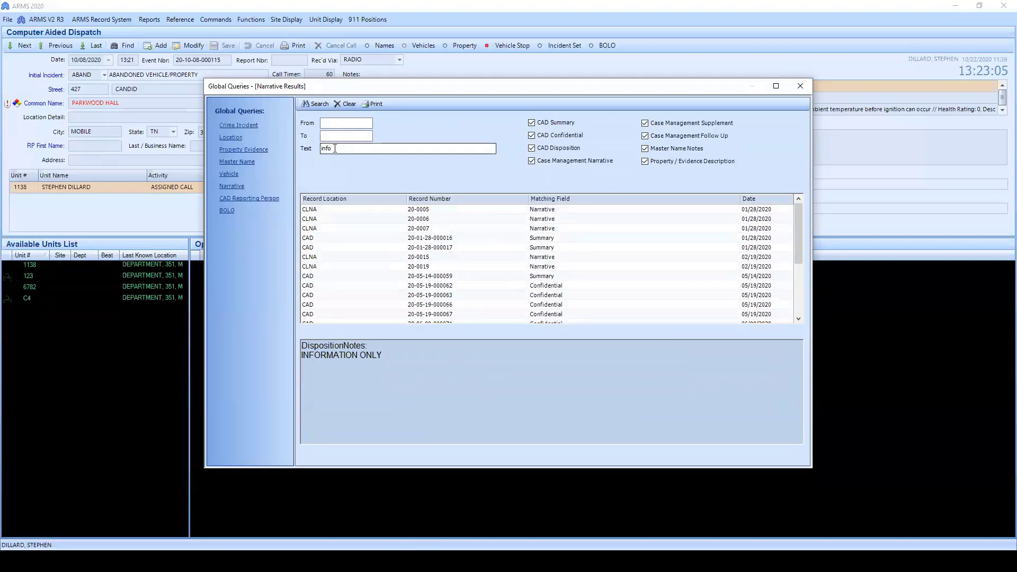
Clear the narrative query's criteria and results, and switch to the Location query.
left_click_drag(335, 148, 317, 149)
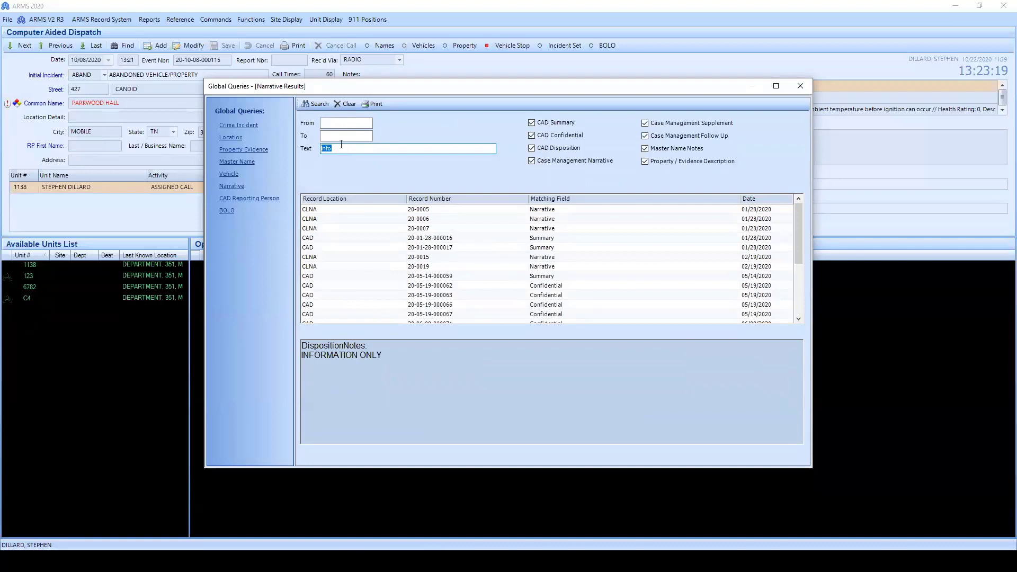
left_click(343, 106)
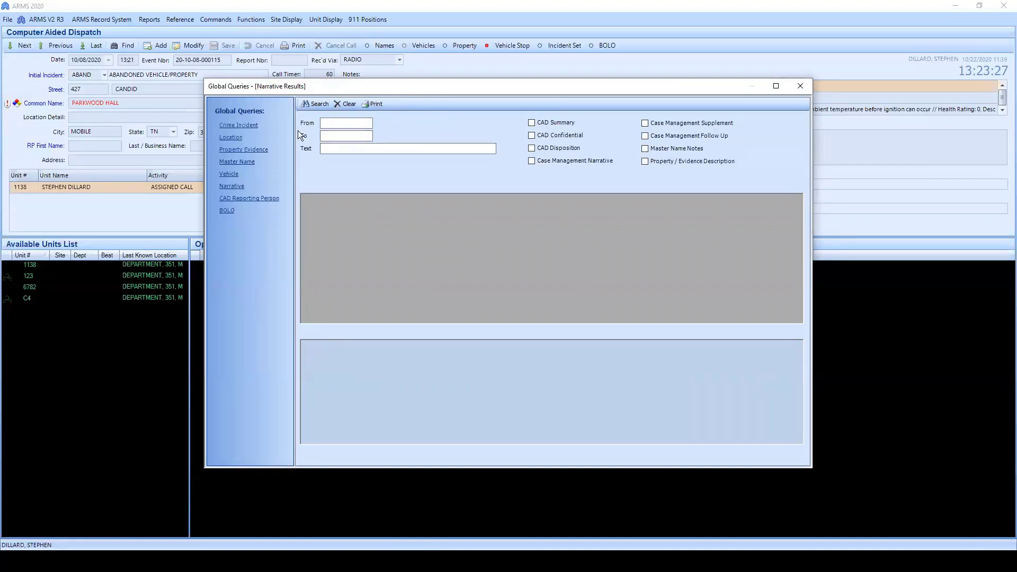
left_click(233, 137)
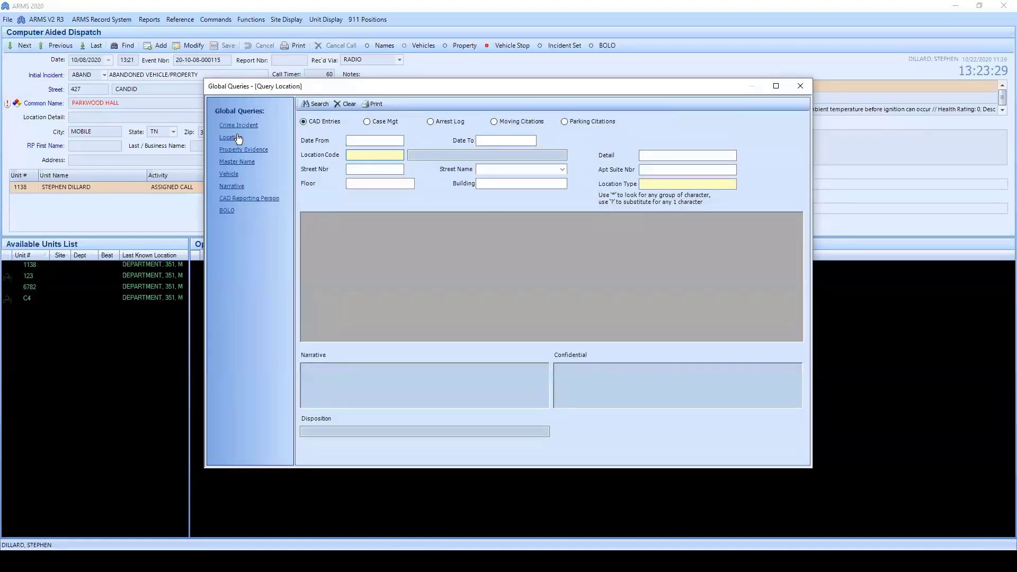
Search the Master Name query by the person's last name, and clear the form with the SSN field selected for entry.
left_click(251, 162)
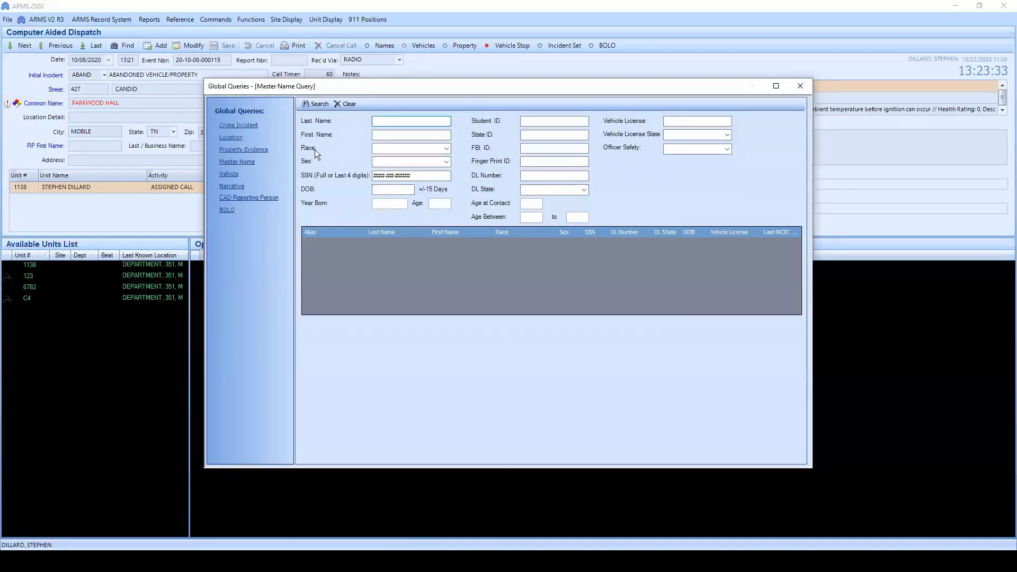
type("WIRTH")
left_click(314, 104)
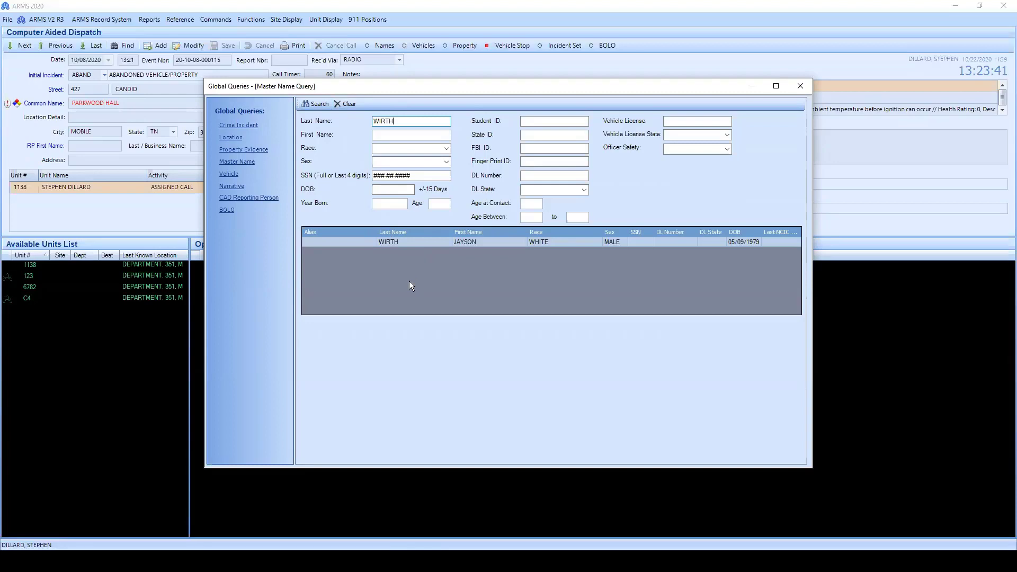
left_click(348, 105)
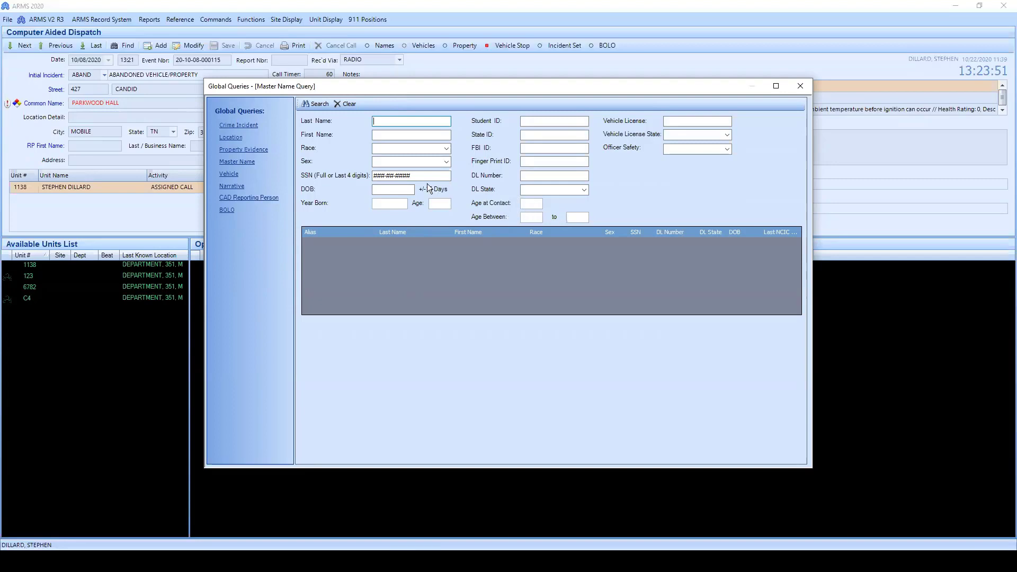
left_click(409, 177)
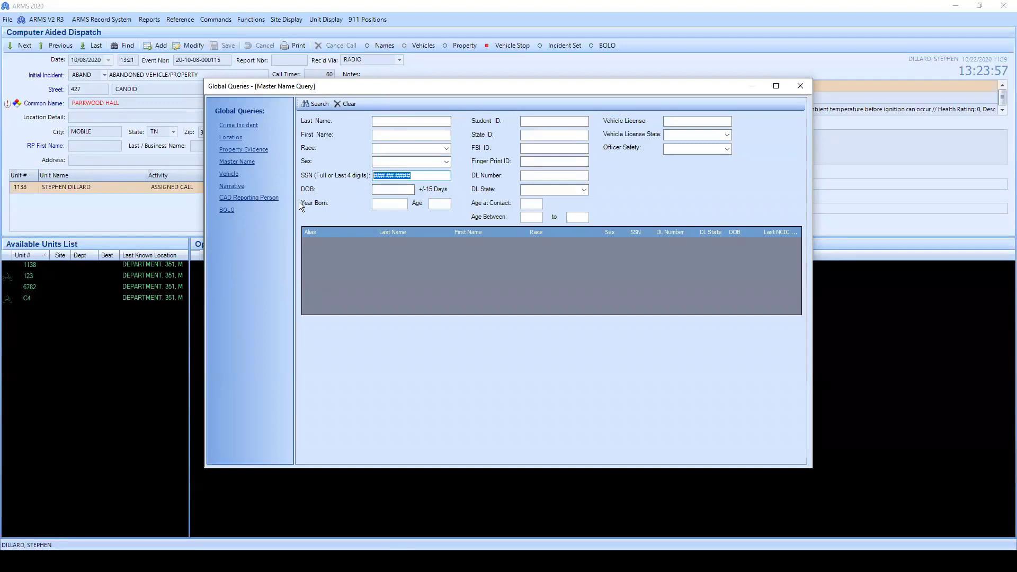
View the CAD Reporting Person, BOLO, Narrative, Property Evidence and Crime Incident query forms in turn, and close Global Queries.
left_click(250, 198)
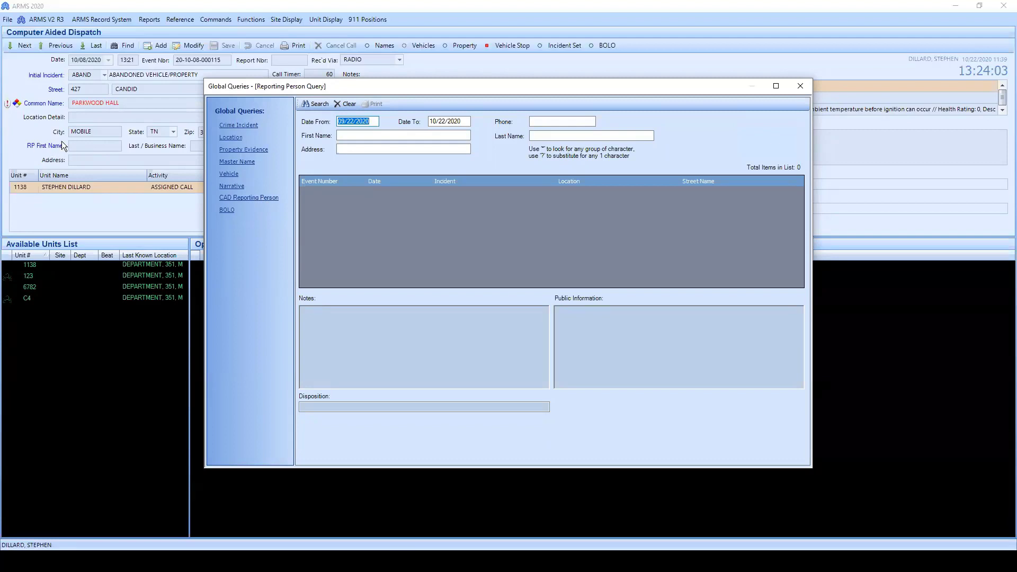
left_click(226, 209)
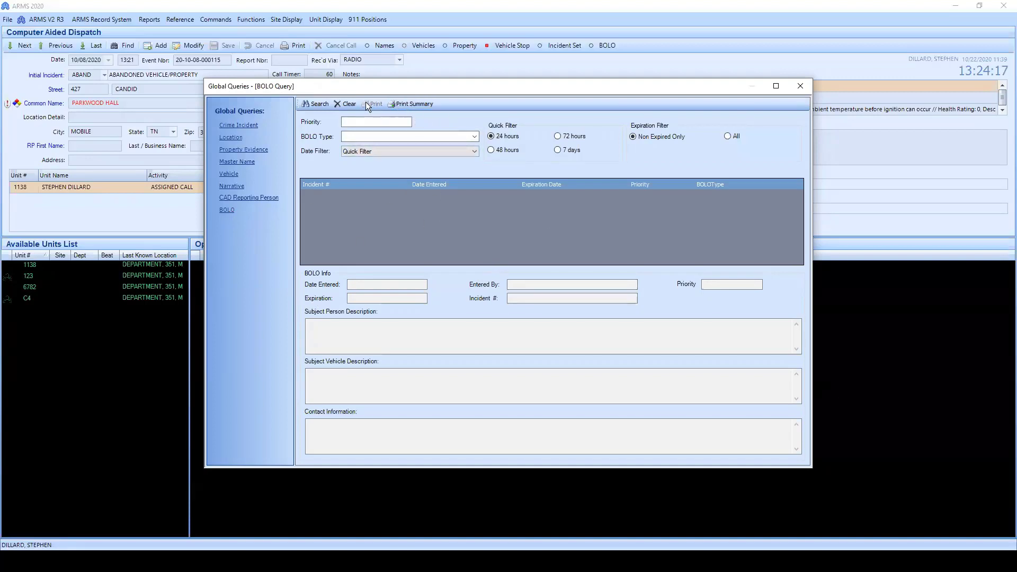
left_click(233, 186)
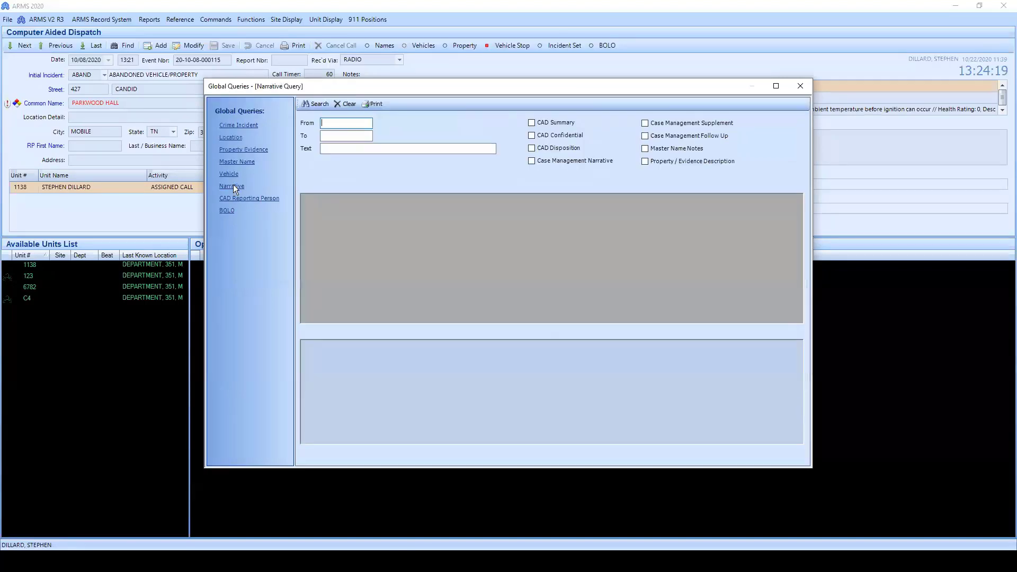
left_click(262, 149)
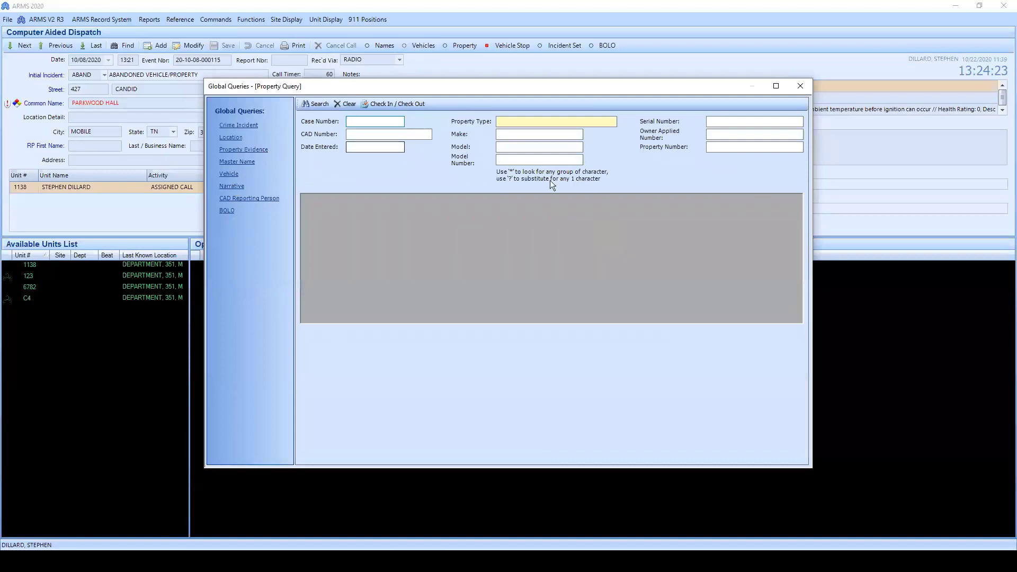
left_click(243, 126)
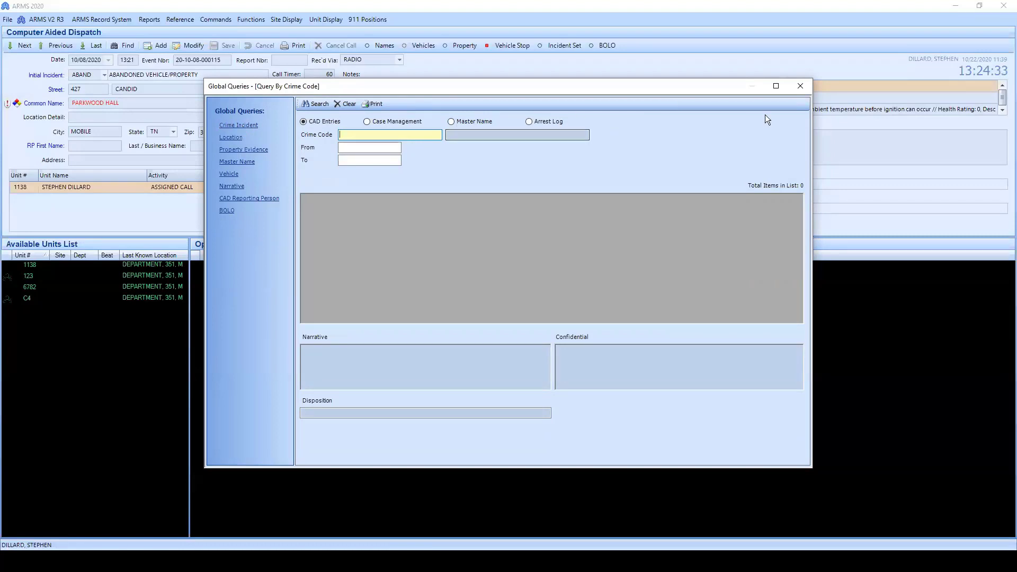
left_click(795, 86)
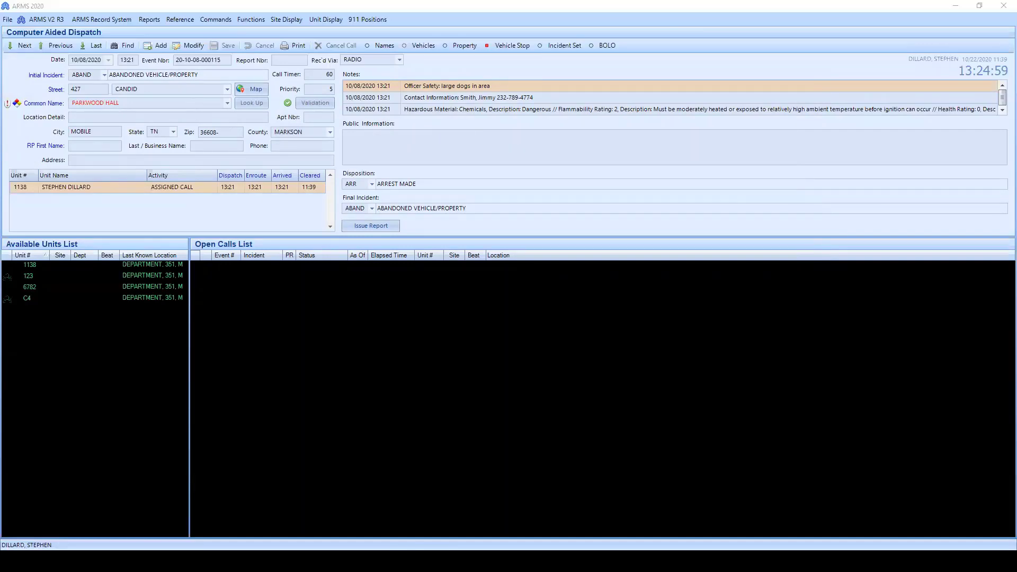
key("XF86AudioLowerVolume")
key("XF86AudioLowerVolume")
key("XF86AudioLowerVolume")
left_click(173, 22)
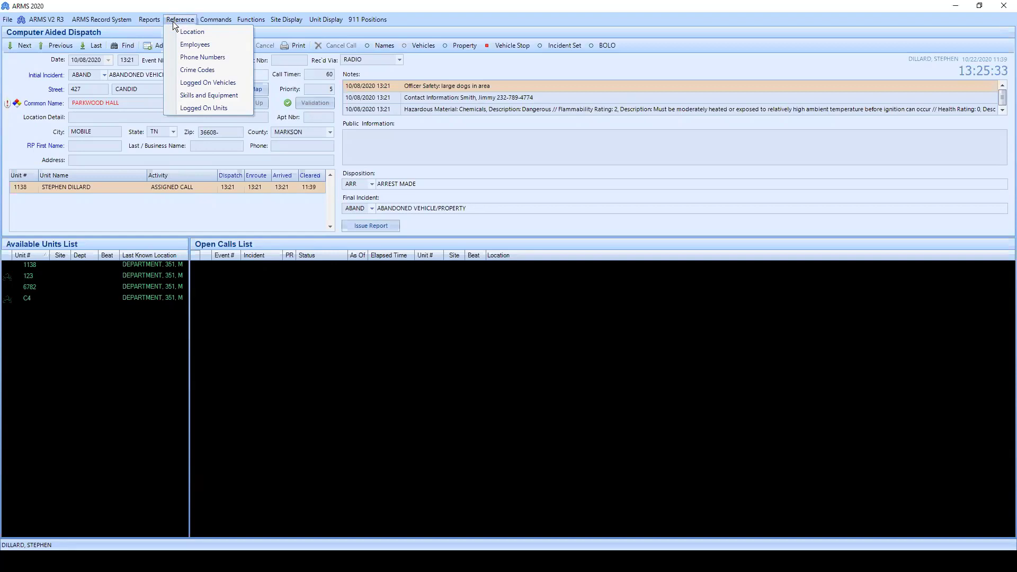